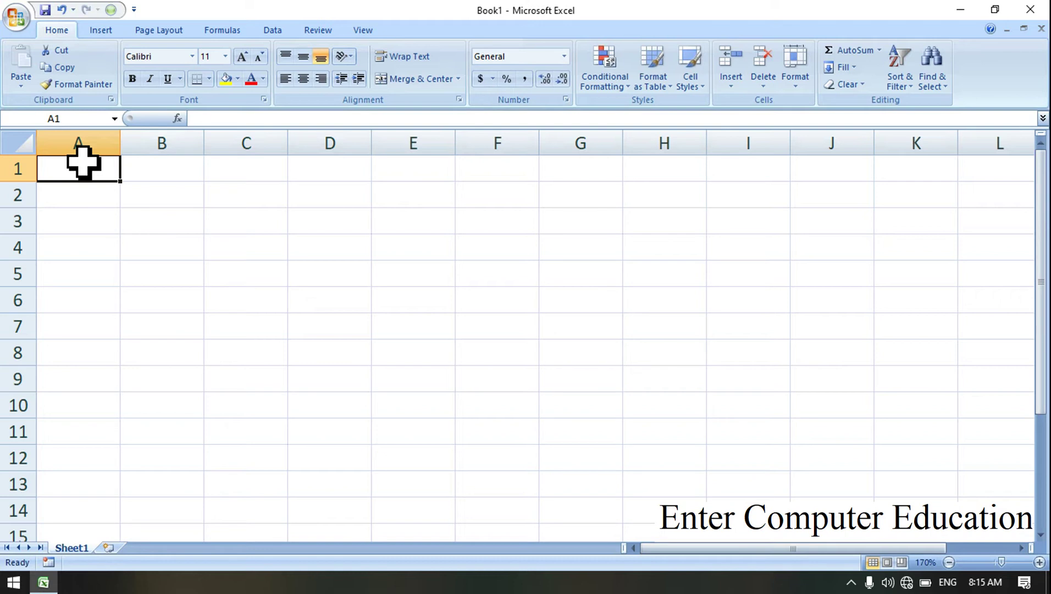
pyautogui.press('XF86MonBrightnessUp')
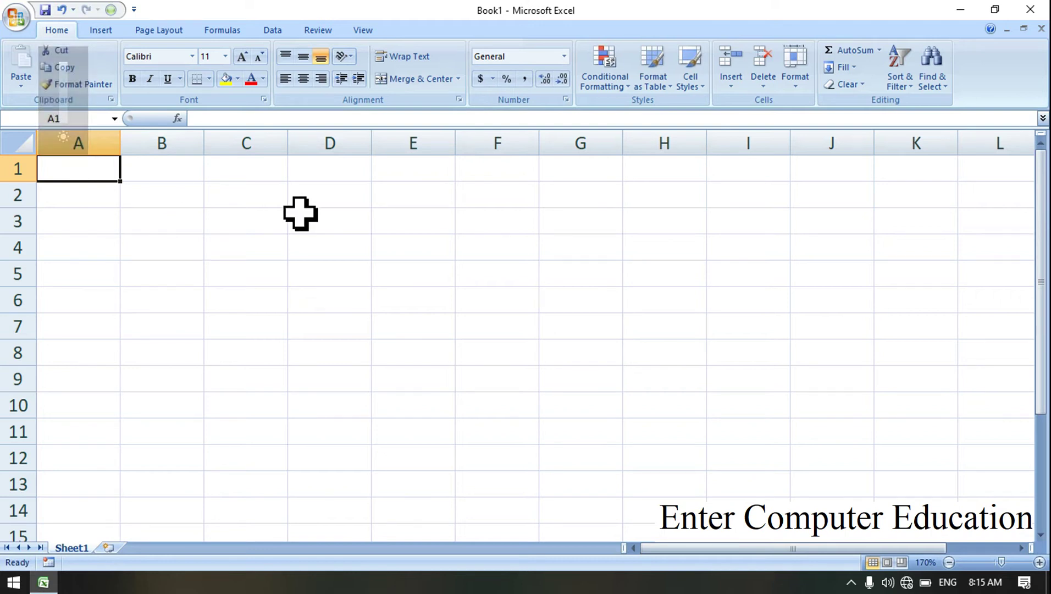
# Merge and center cells A1:C2, align them vertically to the middle, and enter the heading "abs"
pyautogui.moveTo(97, 176); pyautogui.dragTo(265, 187)
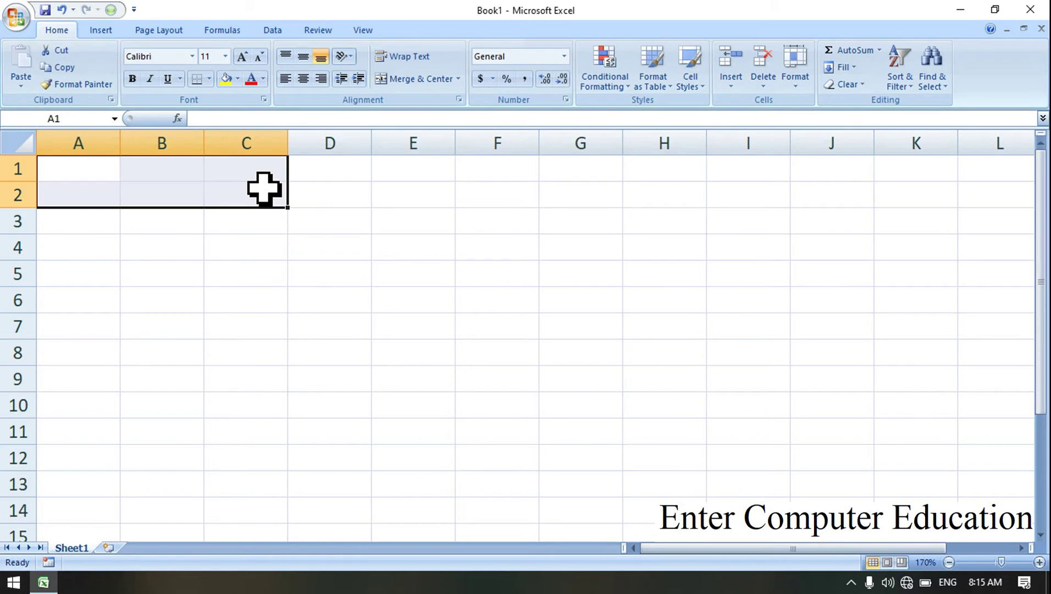
pyautogui.click(421, 81)
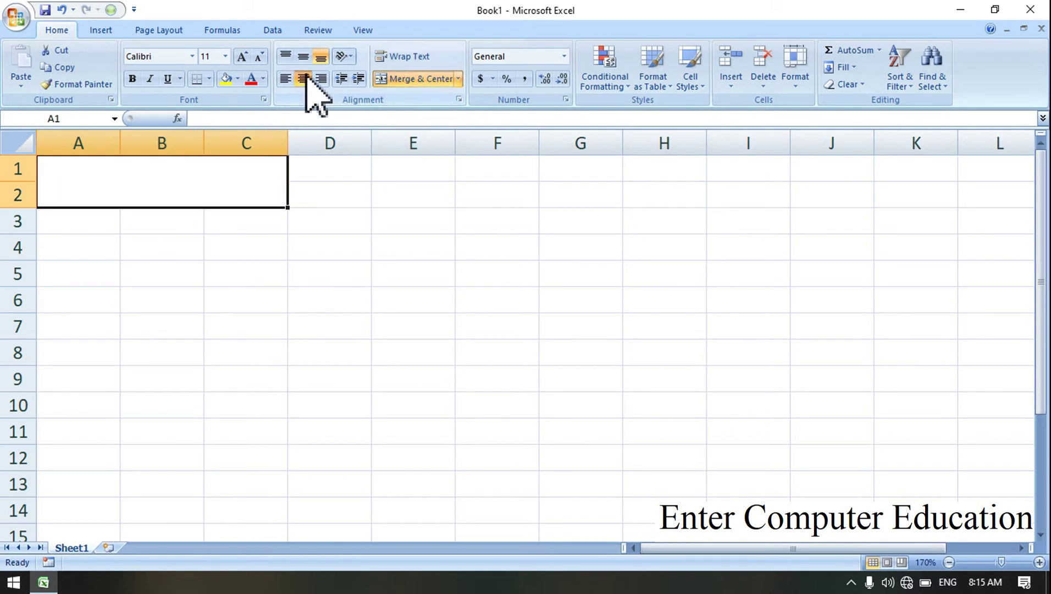
pyautogui.write('abs')
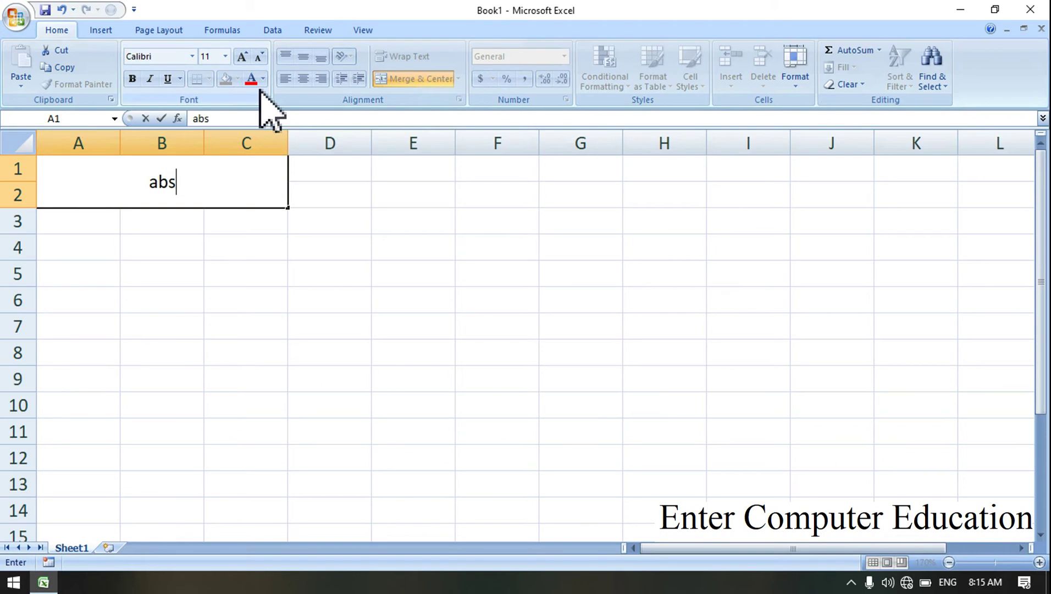
pyautogui.press('Return')
# Format the "abs" heading with font size 22, a yellow fill and red text
pyautogui.click(156, 165)
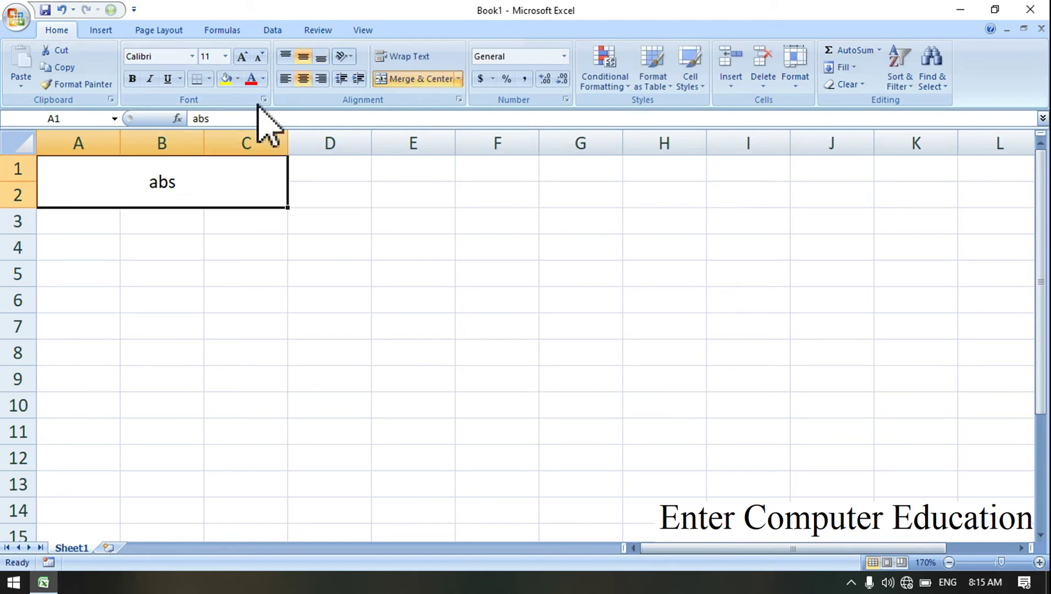
pyautogui.click(246, 56)
pyautogui.click(246, 56)
pyautogui.click(247, 56)
pyautogui.click(246, 57)
pyautogui.click(246, 56)
pyautogui.click(247, 56)
pyautogui.click(226, 79)
pyautogui.click(254, 79)
pyautogui.click(285, 279)
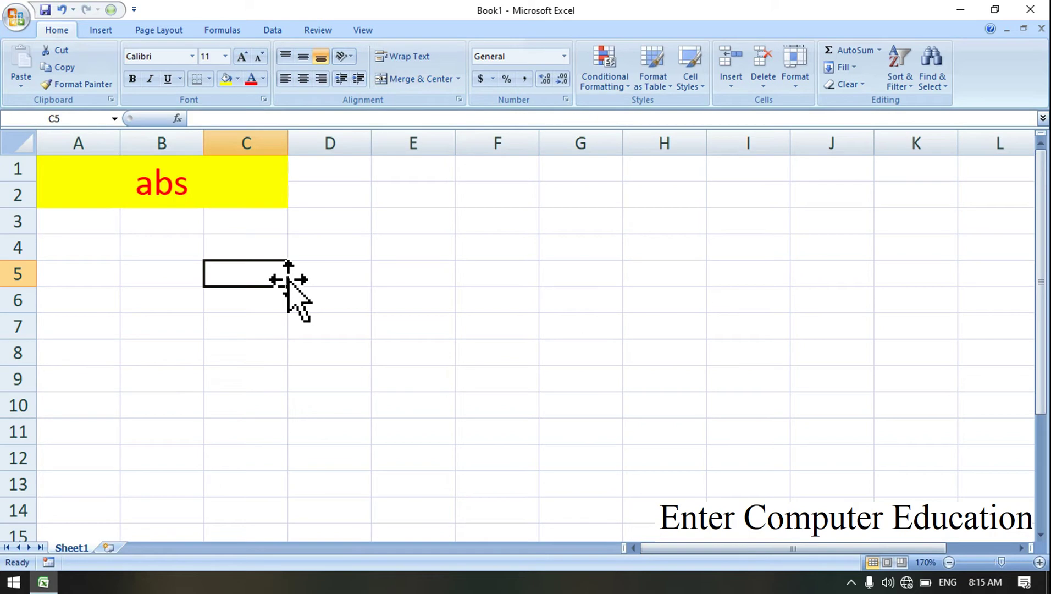
# Enter the negative numbers -5, -1, -9 and -4 in cells A3 to A6
pyautogui.click(115, 227)
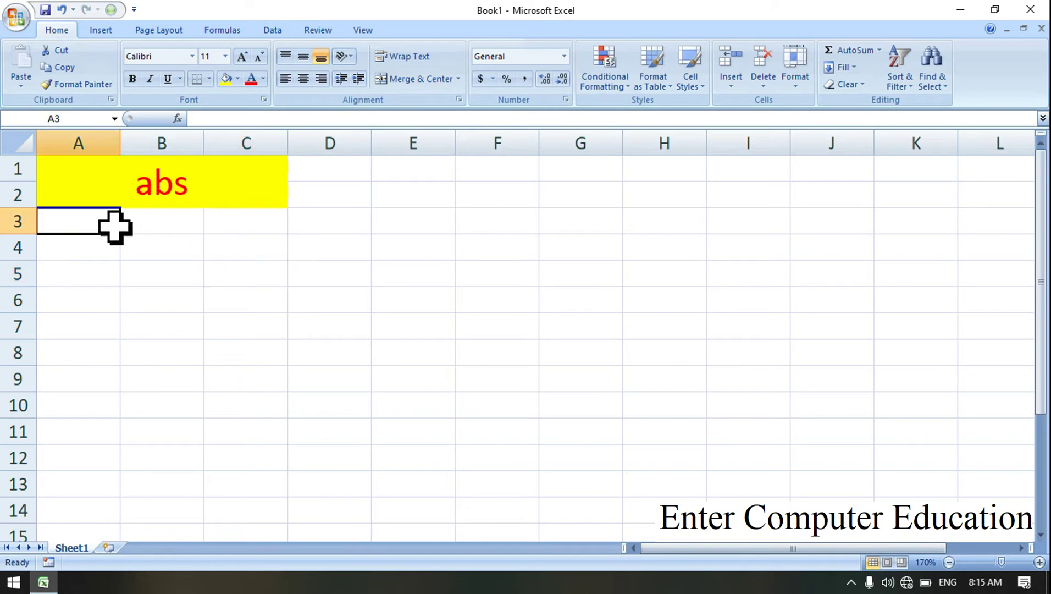
pyautogui.write('-5')
pyautogui.press('Return')
pyautogui.write('-1')
pyautogui.press('Return')
pyautogui.write('-9')
pyautogui.press('Return')
pyautogui.write('-4')
pyautogui.press('Return')
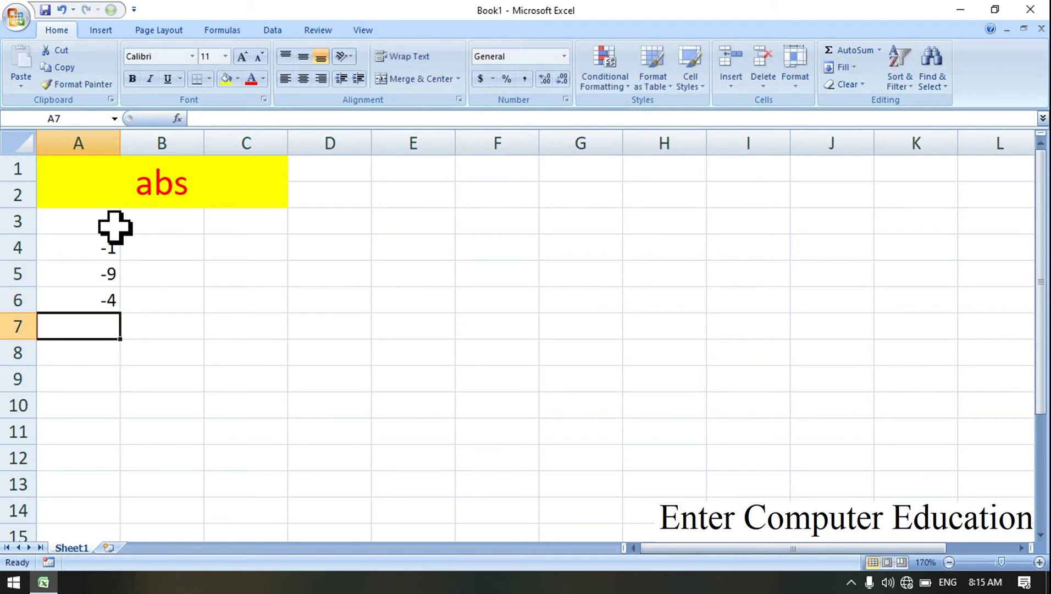
# Enter the formula =abs(A3) in cell B3 to get the absolute value of the first number
pyautogui.click(181, 223)
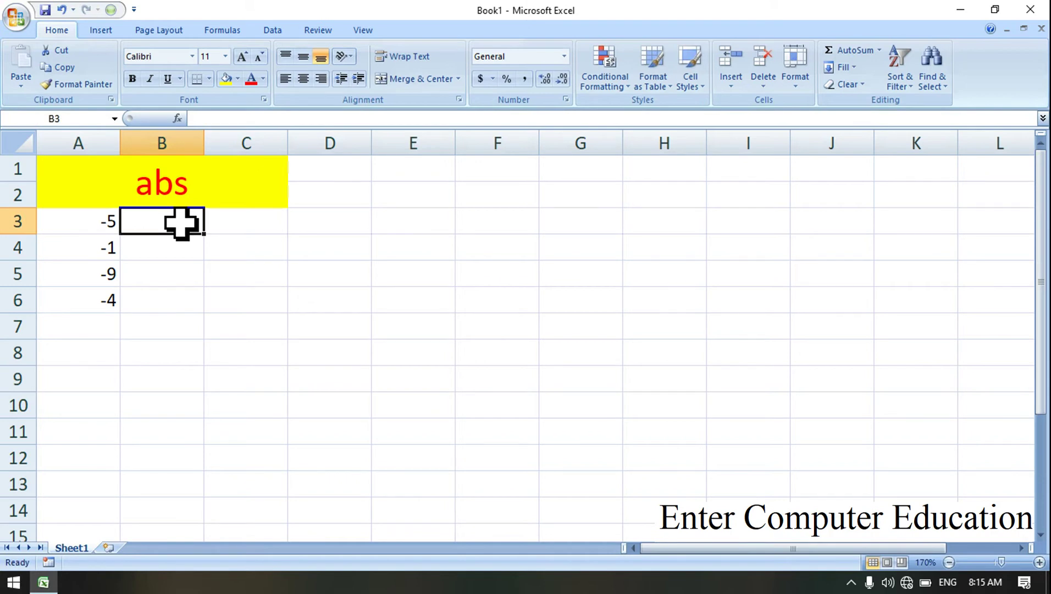
pyautogui.write('=')
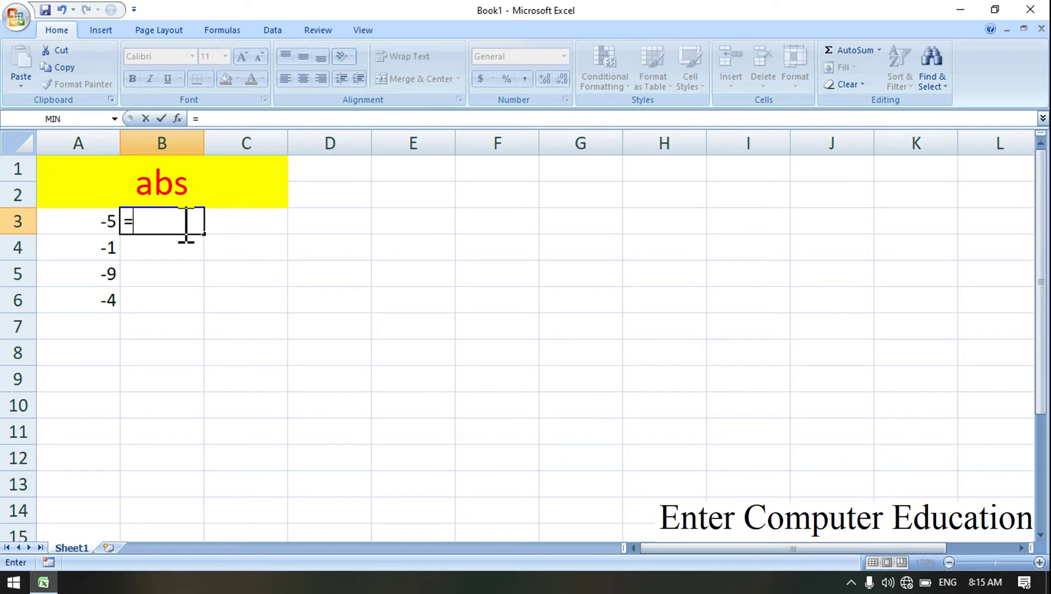
pyautogui.write('abs')
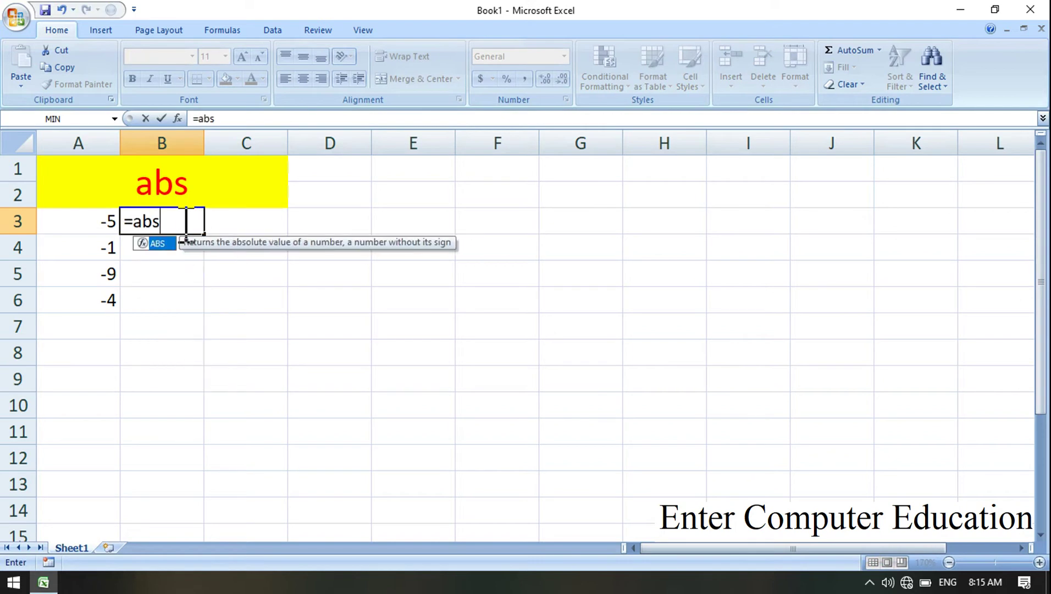
pyautogui.write('(')
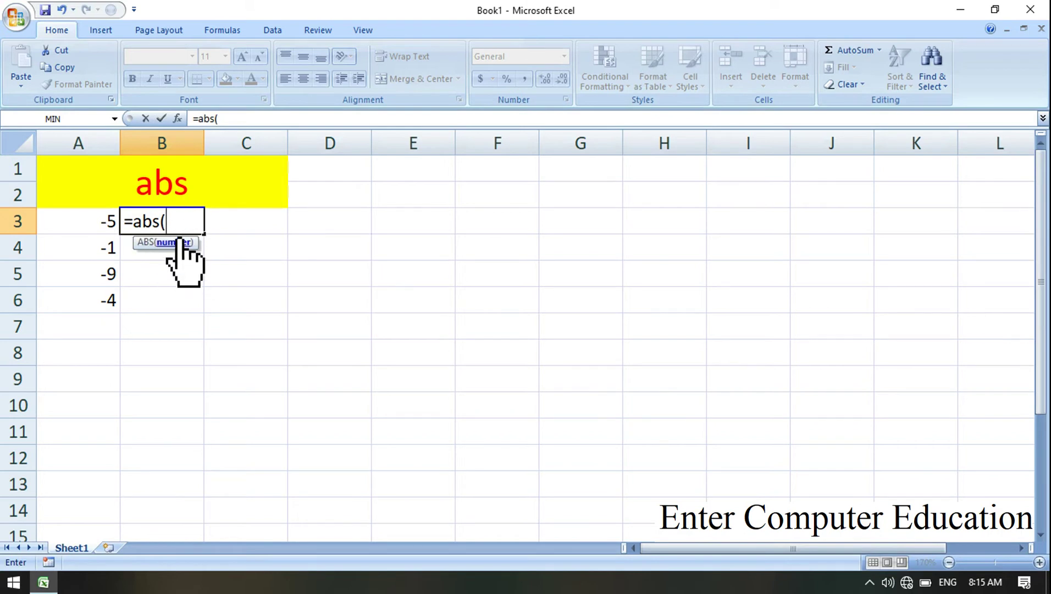
pyautogui.moveTo(106, 219)
pyautogui.mouseDown()
pyautogui.moveTo(107, 300)
pyautogui.moveTo(109, 226)
pyautogui.mouseUp()
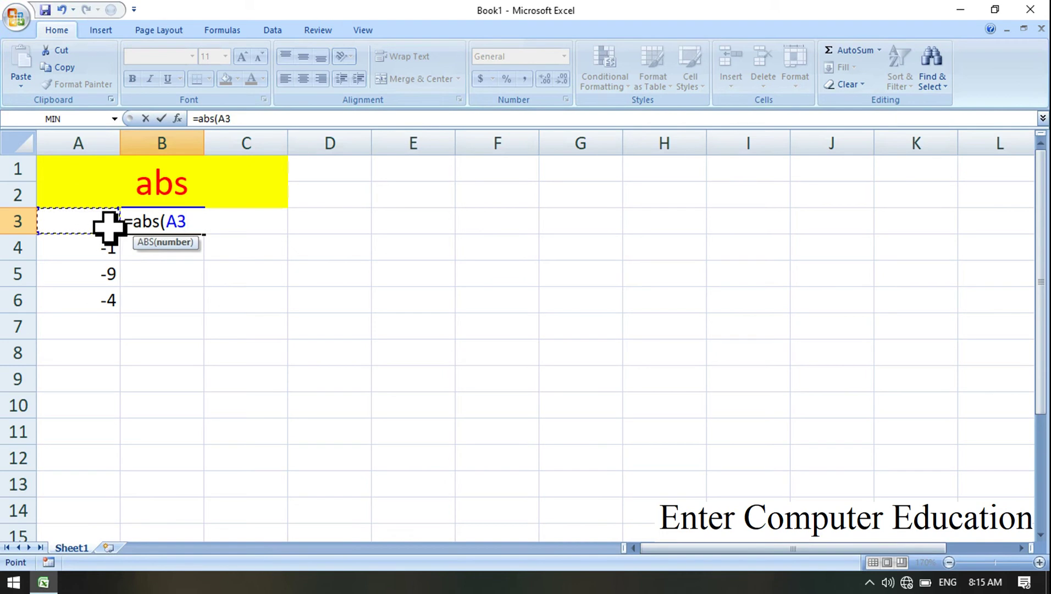
pyautogui.write(')')
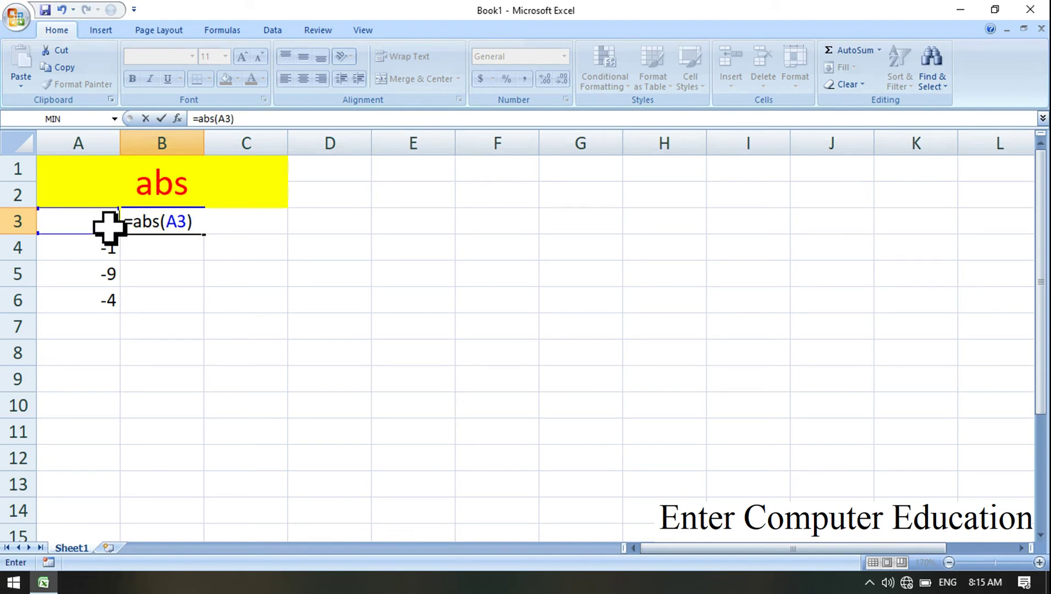
pyautogui.press('Return')
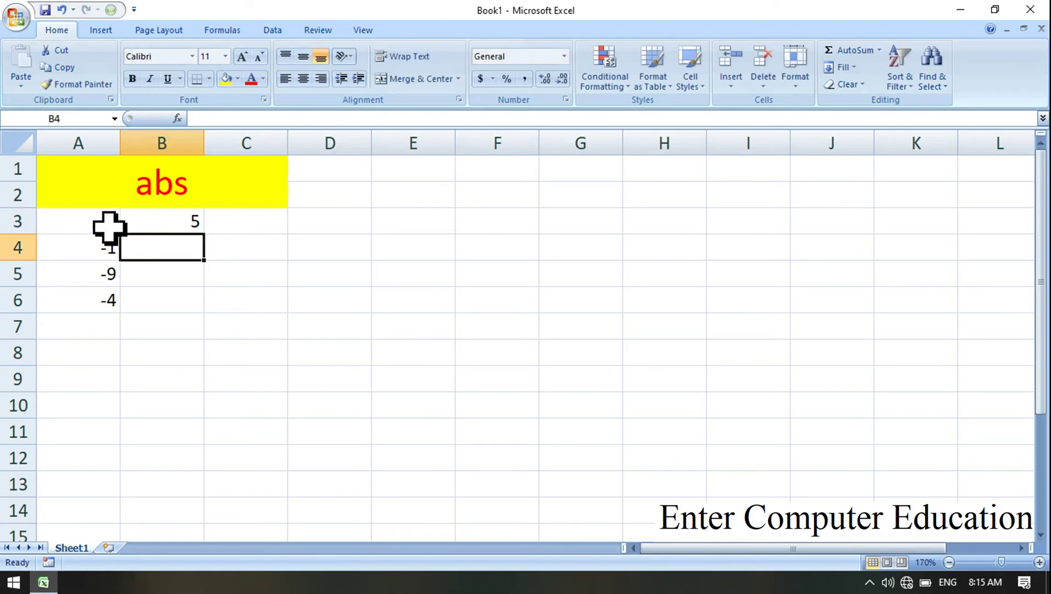
# Fill the ABS formula from B3 down to B6 for the remaining numbers
pyautogui.click(173, 219)
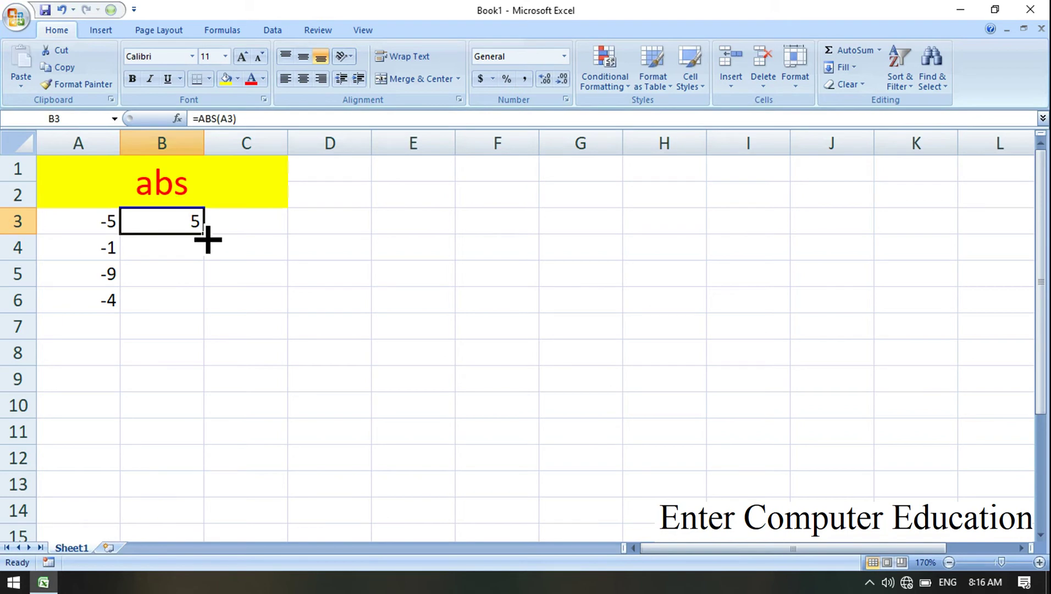
pyautogui.doubleClick(207, 239)
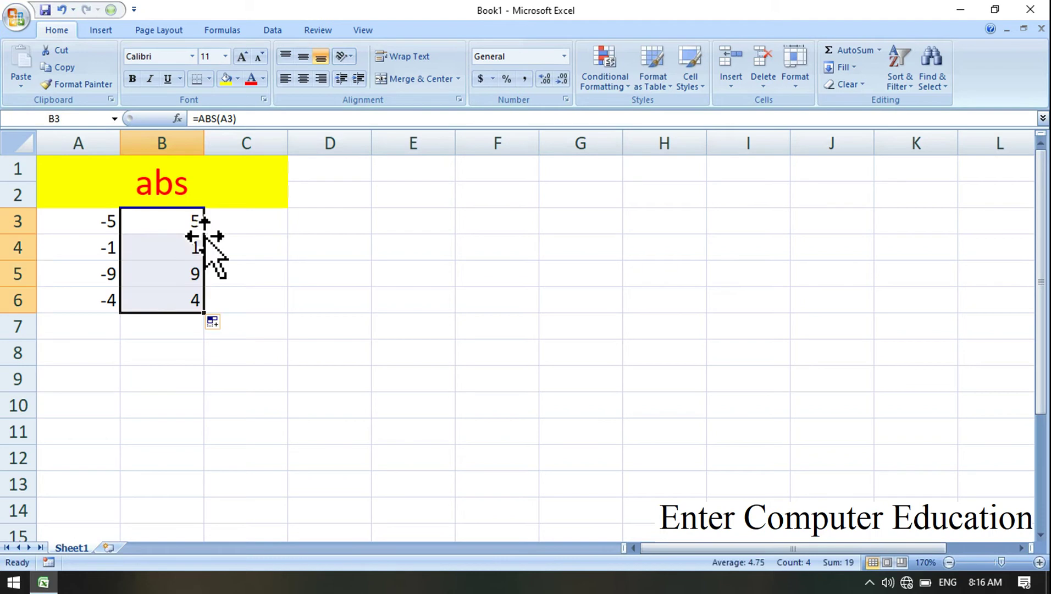
pyautogui.click(394, 293)
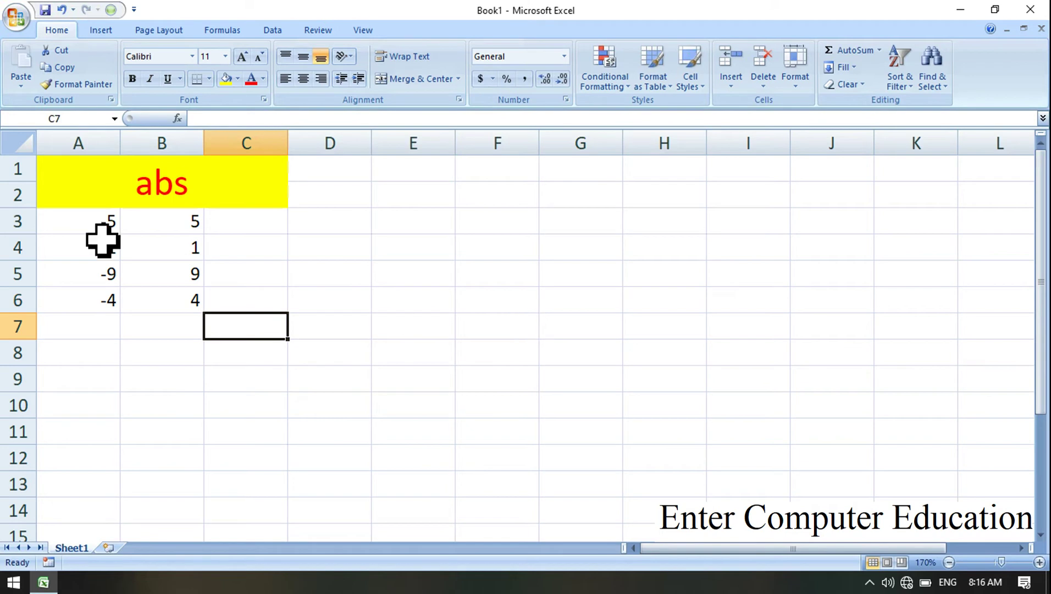
pyautogui.click(81, 204)
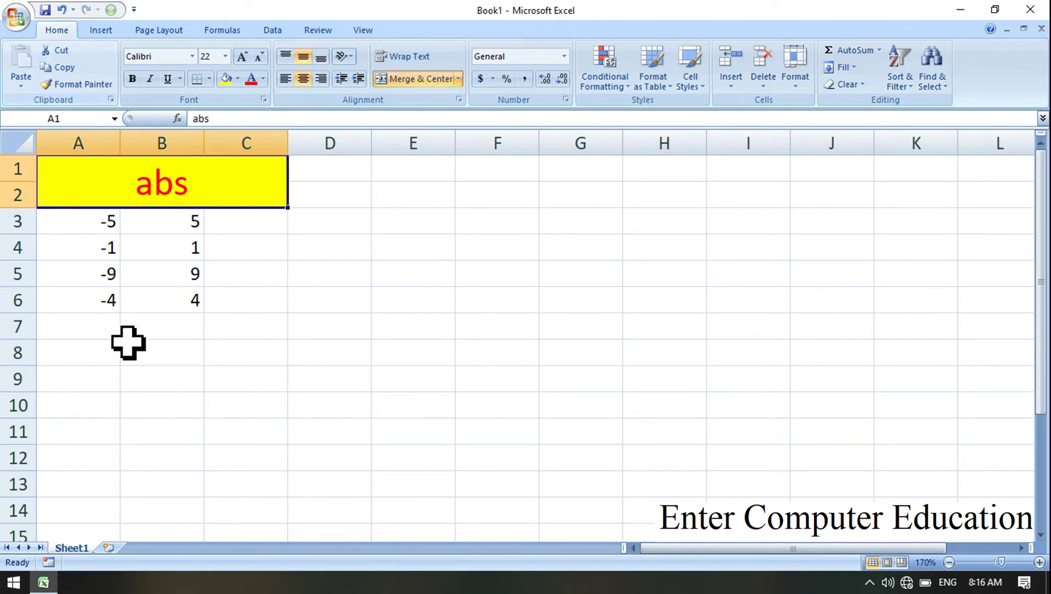
# Merge and center cells A9:C11 and align them vertically to the middle
pyautogui.moveTo(75, 378)
pyautogui.mouseDown()
pyautogui.moveTo(374, 507)
pyautogui.moveTo(317, 425)
pyautogui.moveTo(272, 422)
pyautogui.mouseUp()
pyautogui.click(419, 79)
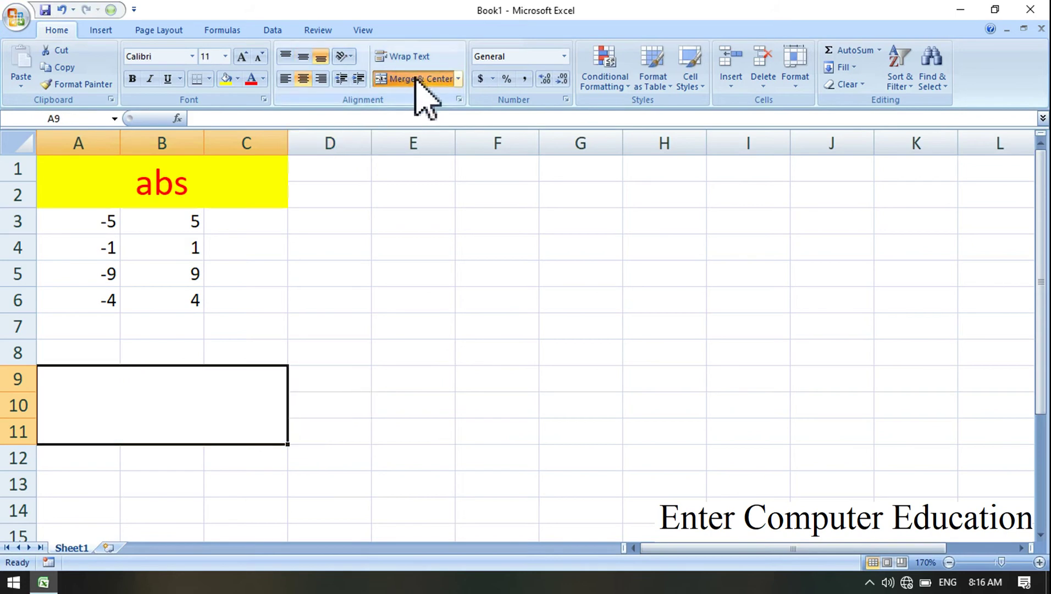
pyautogui.click(303, 56)
# Enter the heading "Even" in the merged cell A9 with font size 18, a yellow fill and red text
pyautogui.click(242, 57)
pyautogui.click(242, 56)
pyautogui.click(242, 57)
pyautogui.click(241, 57)
pyautogui.write('Even')
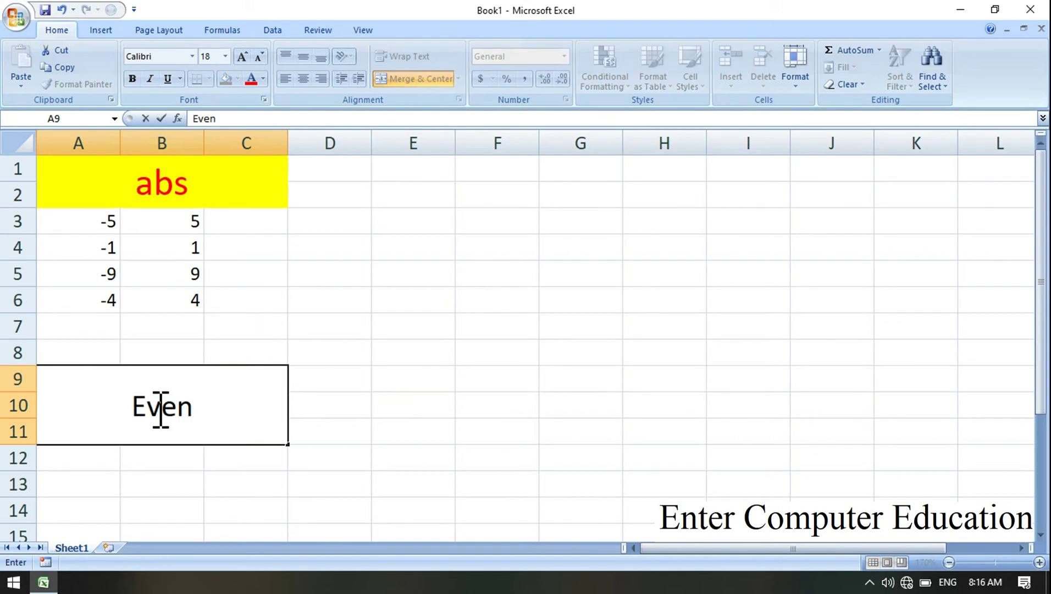
pyautogui.hotkey('ctrl', 'Return')
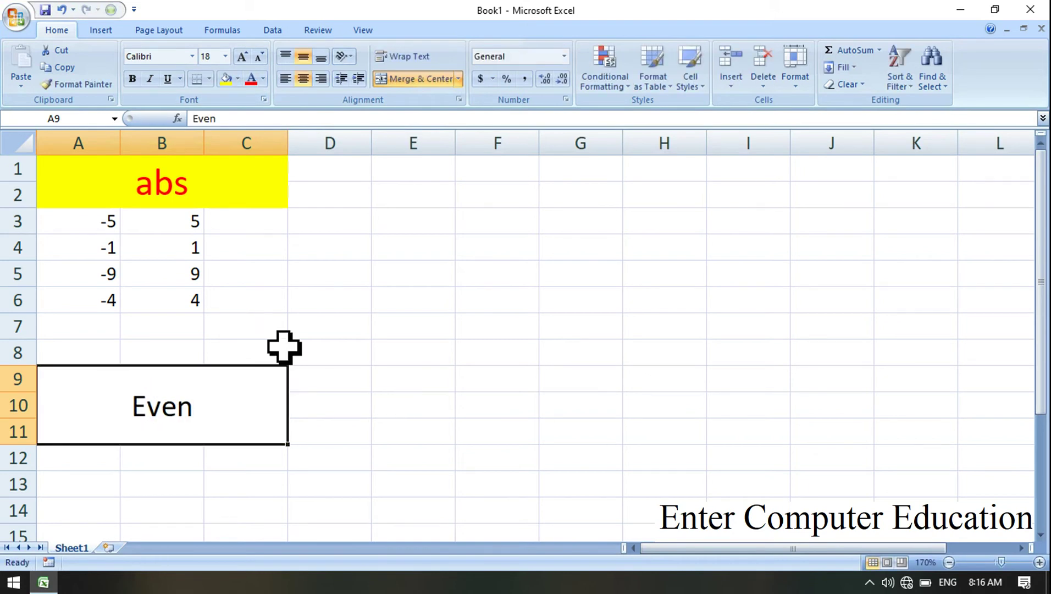
pyautogui.click(227, 80)
pyautogui.click(250, 79)
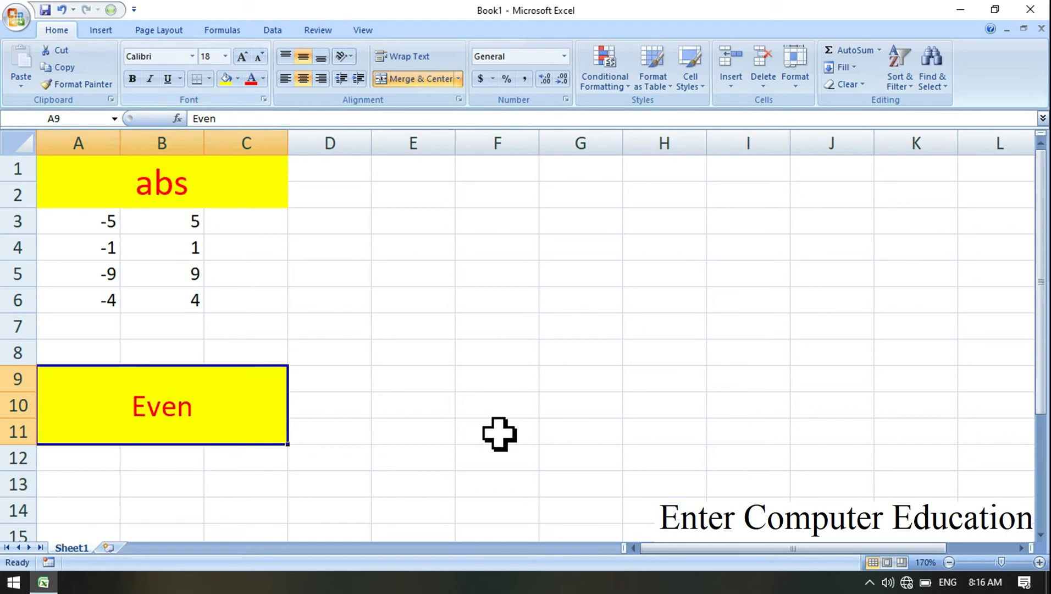
# Enter the odd numbers 5, 9, 11 and 49 in cells A12 to A15 beneath the "Even" heading
pyautogui.click(1041, 534)
pyautogui.click(1041, 535)
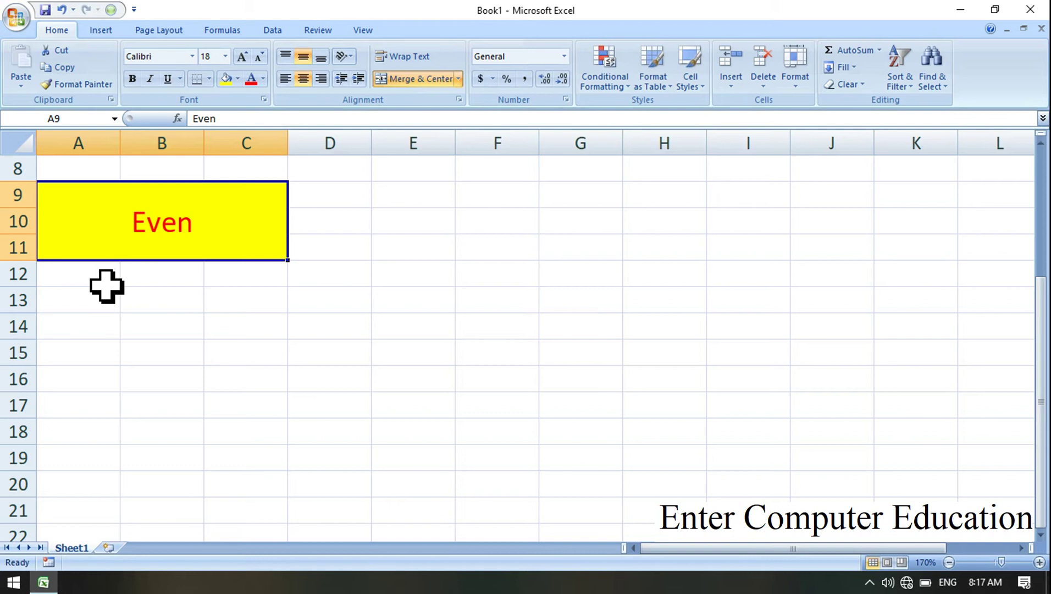
pyautogui.write('5')
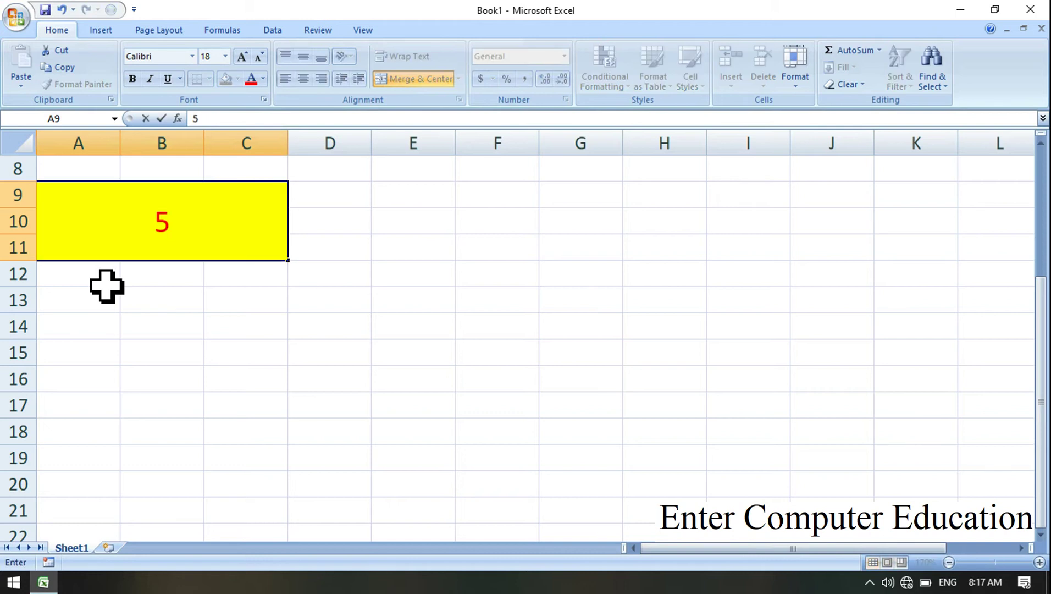
pyautogui.press('Escape')
pyautogui.click(91, 279)
pyautogui.write('5')
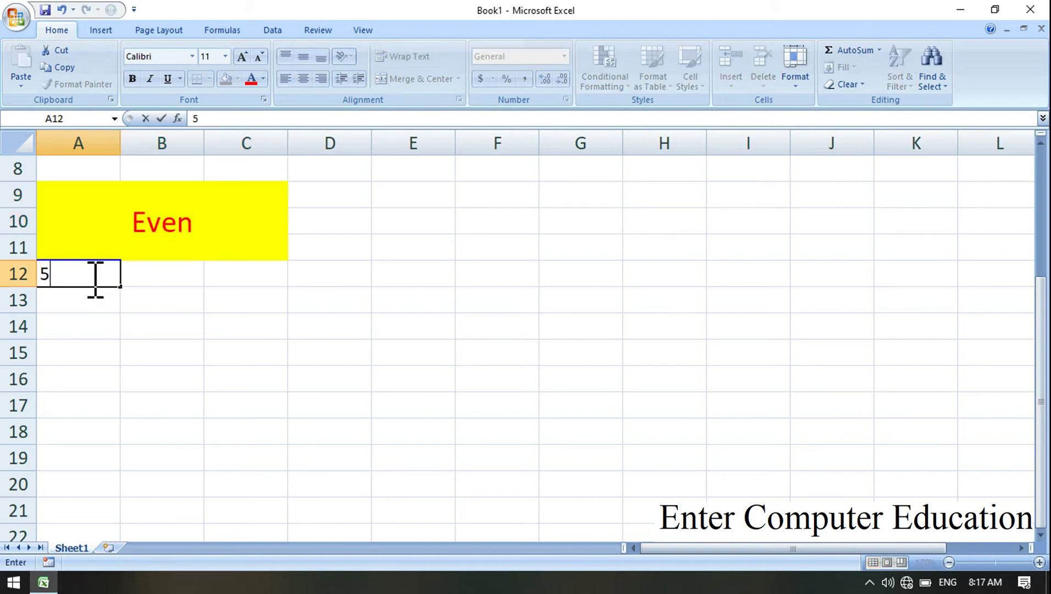
pyautogui.press('Return')
pyautogui.write('9')
pyautogui.press('Return')
pyautogui.write('11')
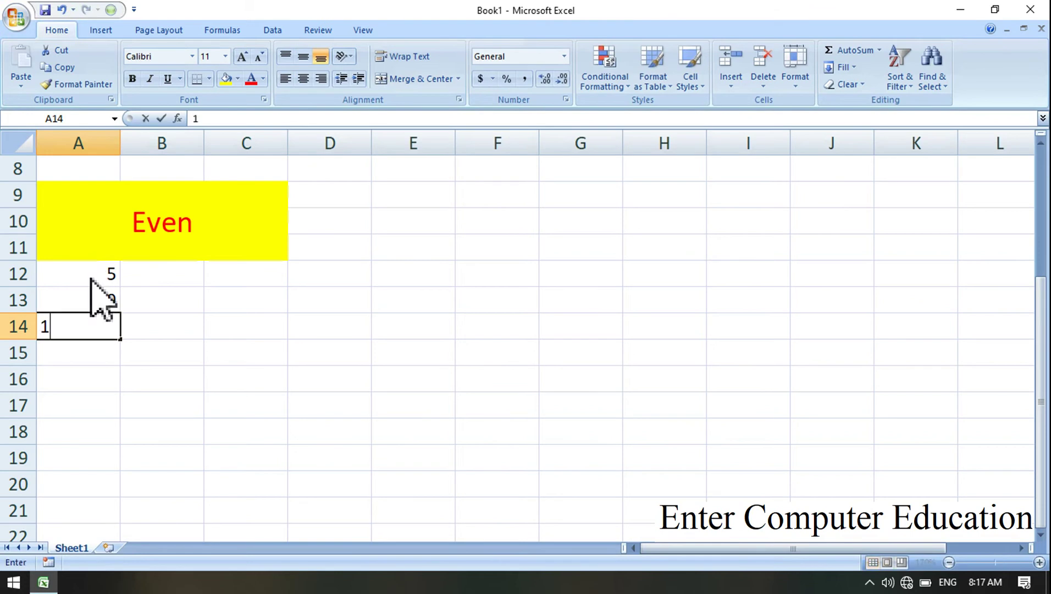
pyautogui.press('Return')
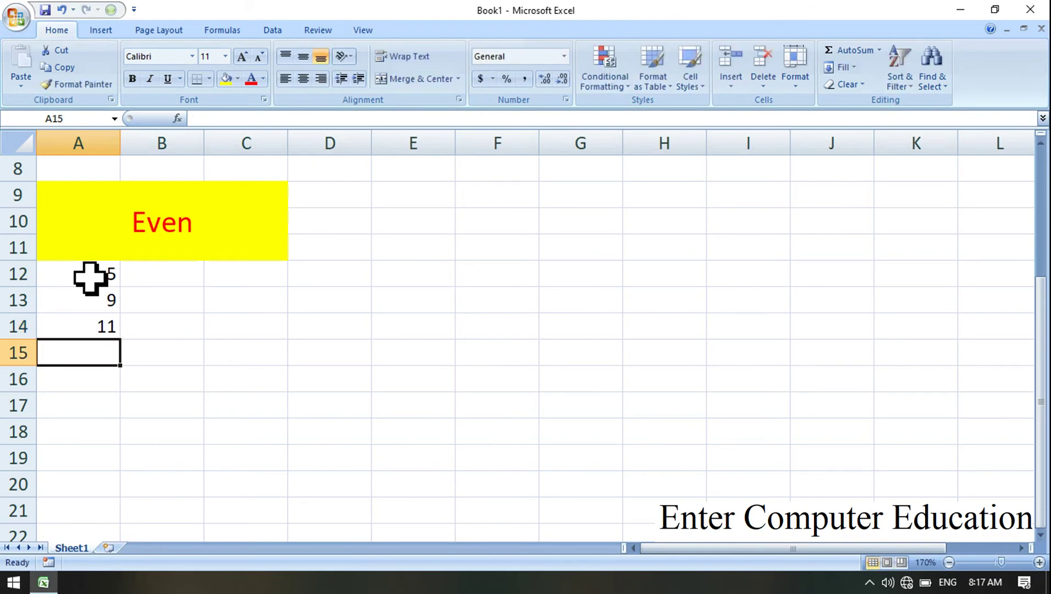
pyautogui.write('49')
pyautogui.press('Return')
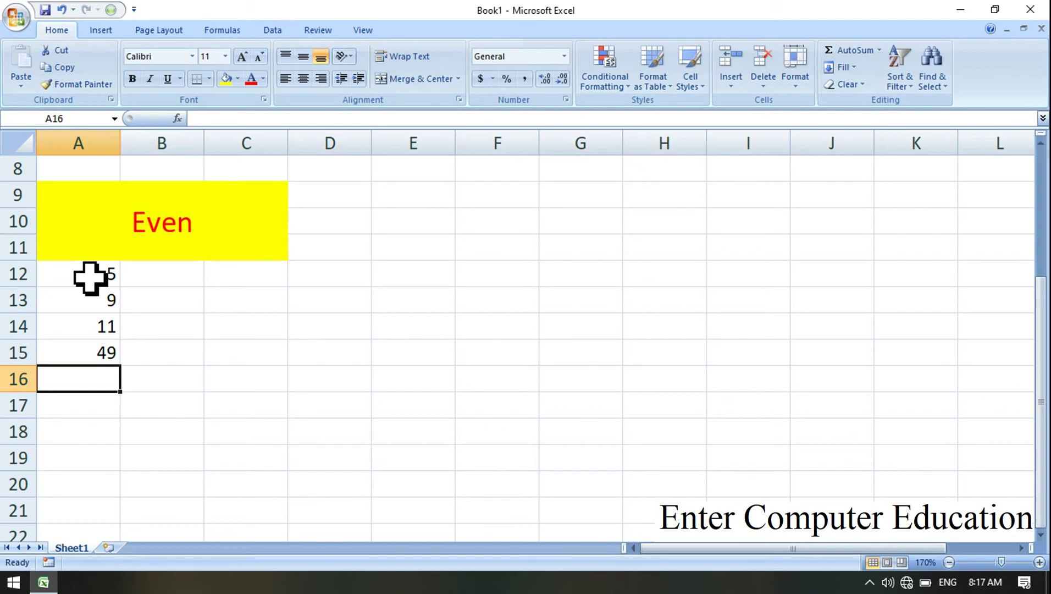
pyautogui.moveTo(87, 275); pyautogui.dragTo(87, 356)
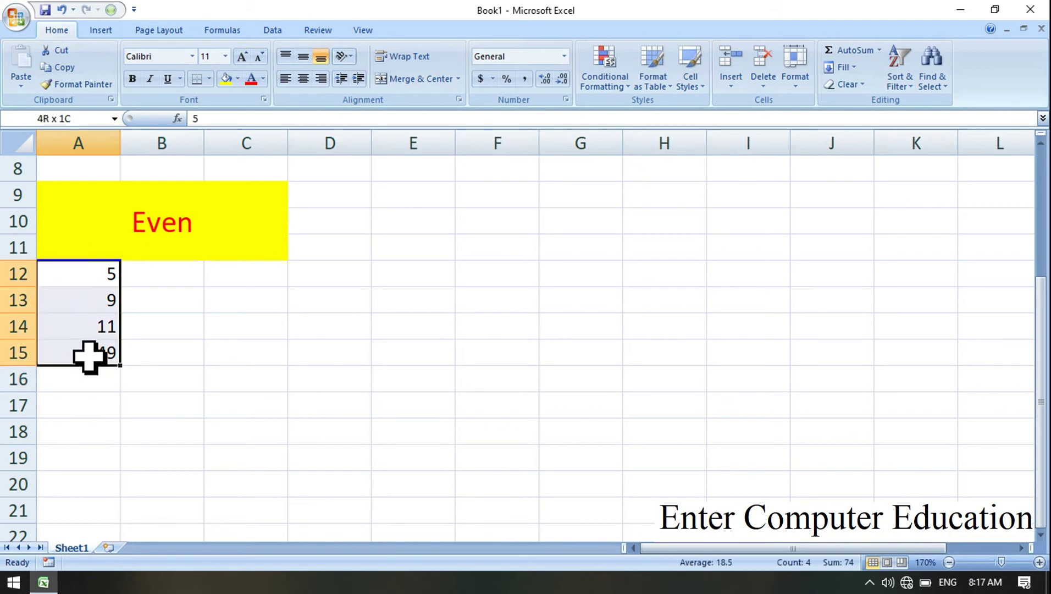
pyautogui.moveTo(93, 279); pyautogui.dragTo(89, 349)
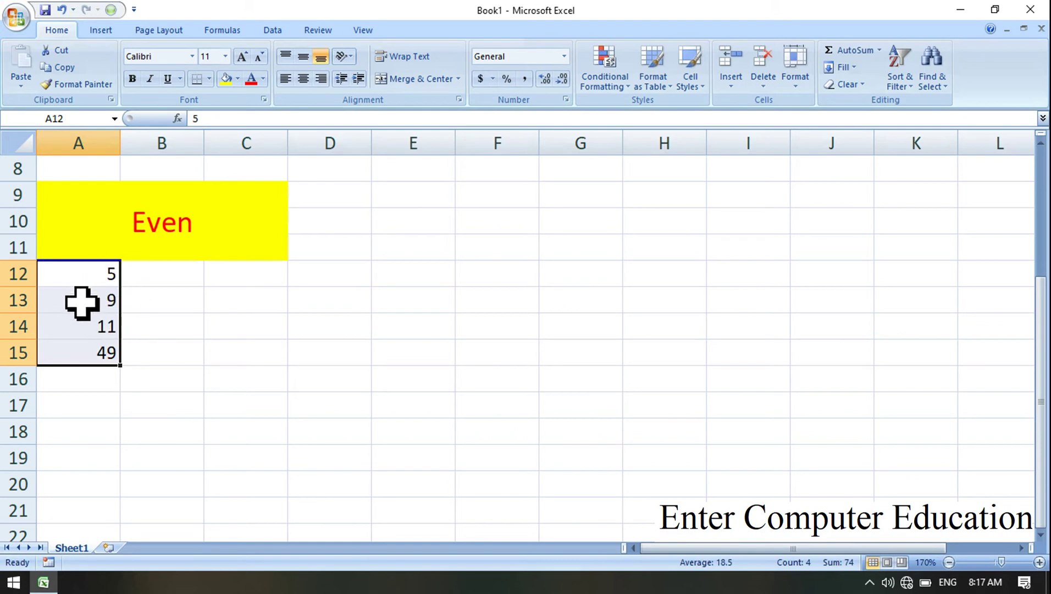
# Enter the formula =EVEN(A12) in cell B12 beside the first number under the "Even" heading
pyautogui.click(170, 280)
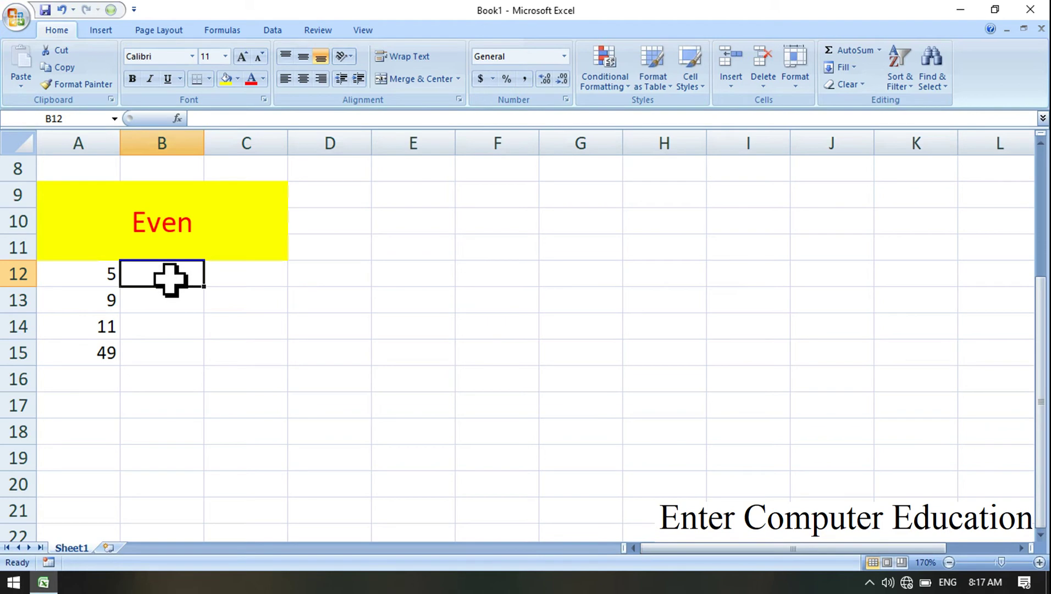
pyautogui.write('=')
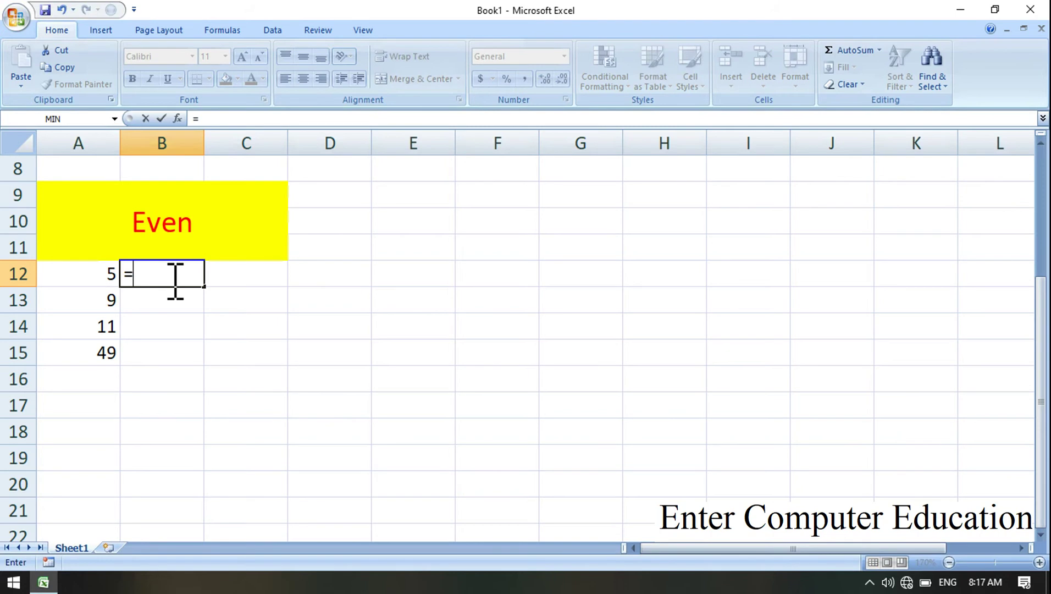
pyautogui.write('even')
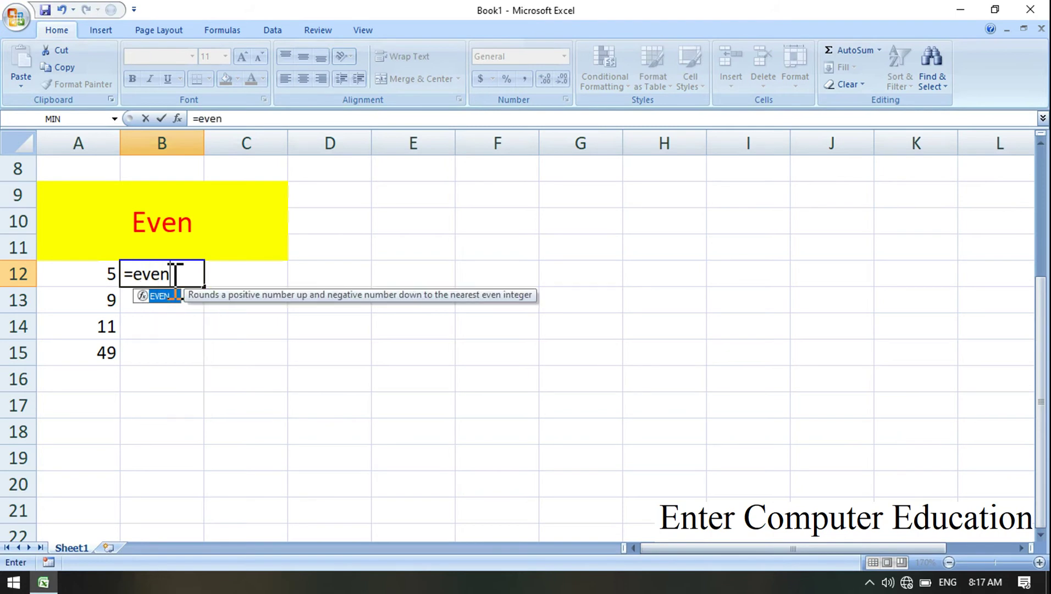
pyautogui.write('(')
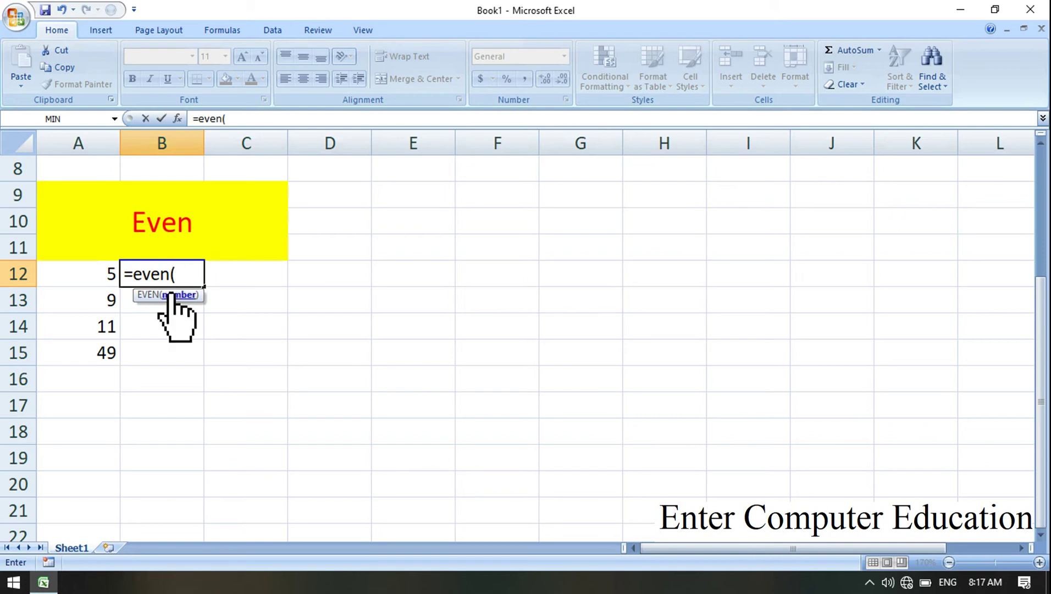
pyautogui.click(84, 273)
pyautogui.write(')')
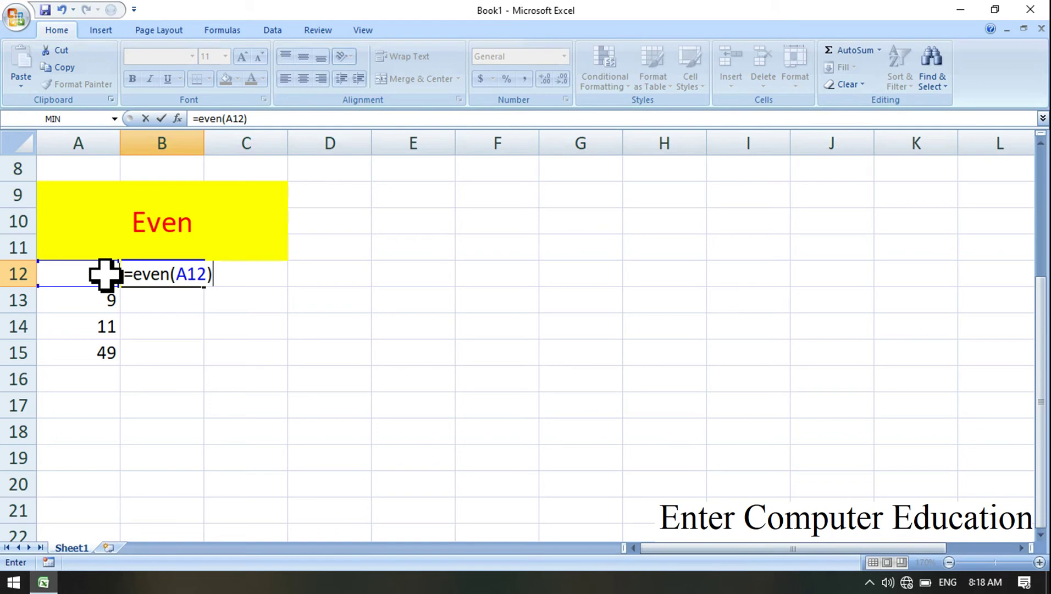
pyautogui.press('Return')
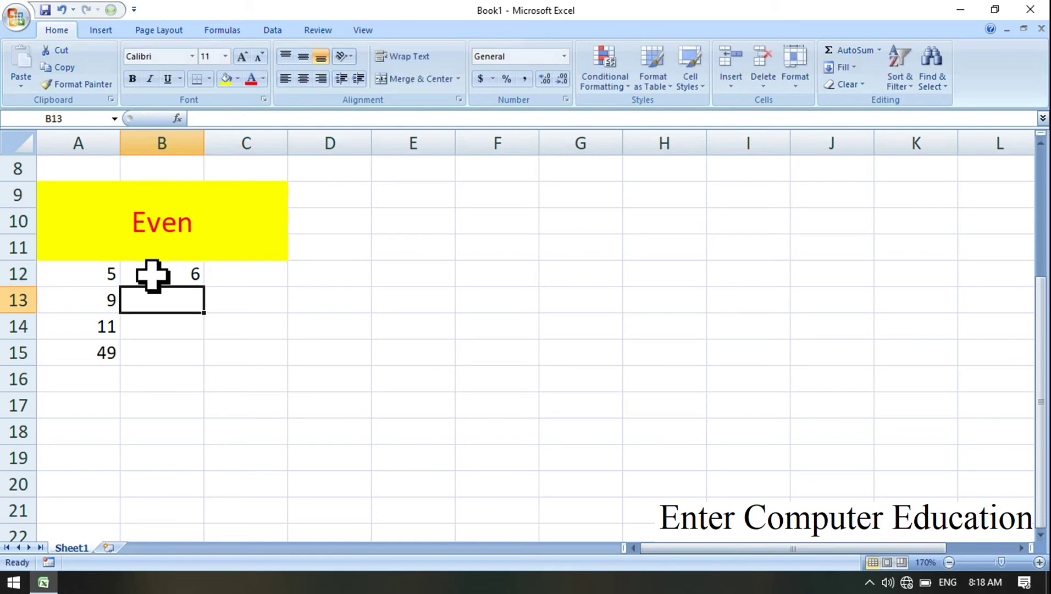
# Fill the EVEN formula from B12 down to B15 for the remaining numbers
pyautogui.click(168, 276)
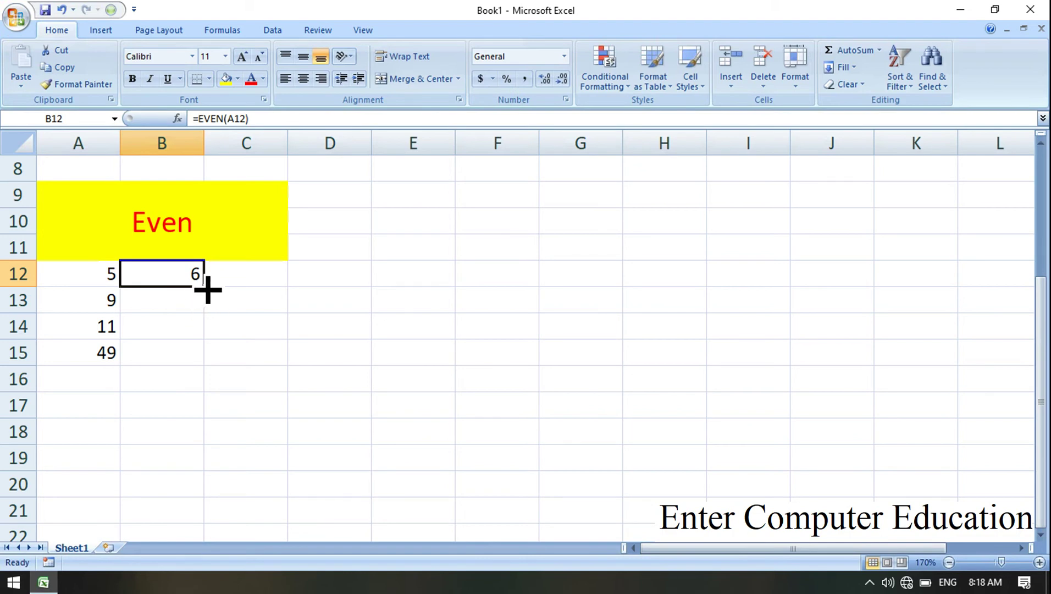
pyautogui.moveTo(208, 289); pyautogui.dragTo(208, 359)
pyautogui.click(342, 344)
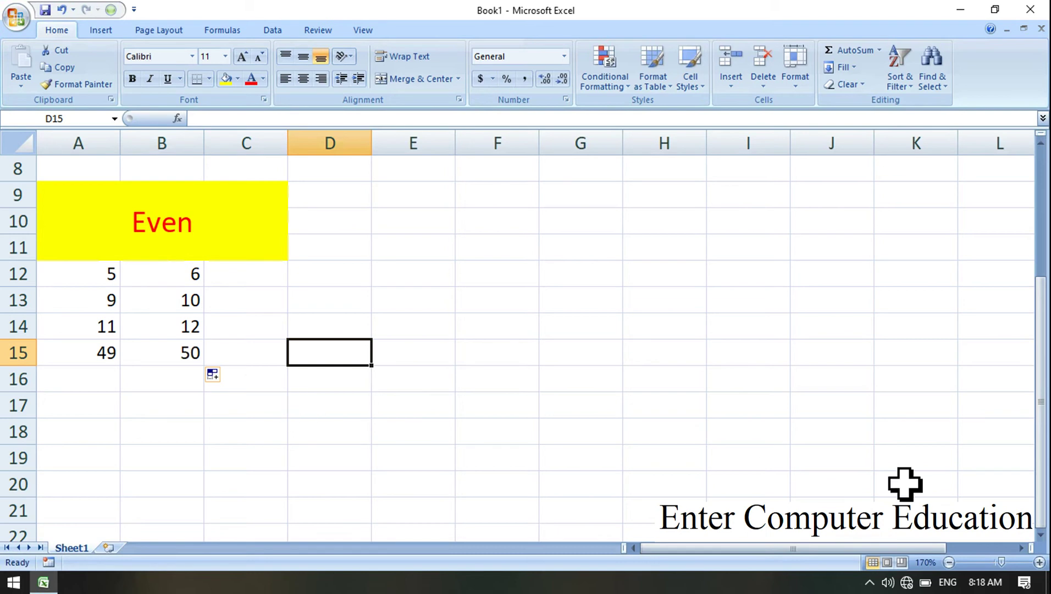
# Merge and center cells A18:C20 and enter the heading "ODD" in the merged cell
pyautogui.click(1041, 535)
pyautogui.click(1041, 535)
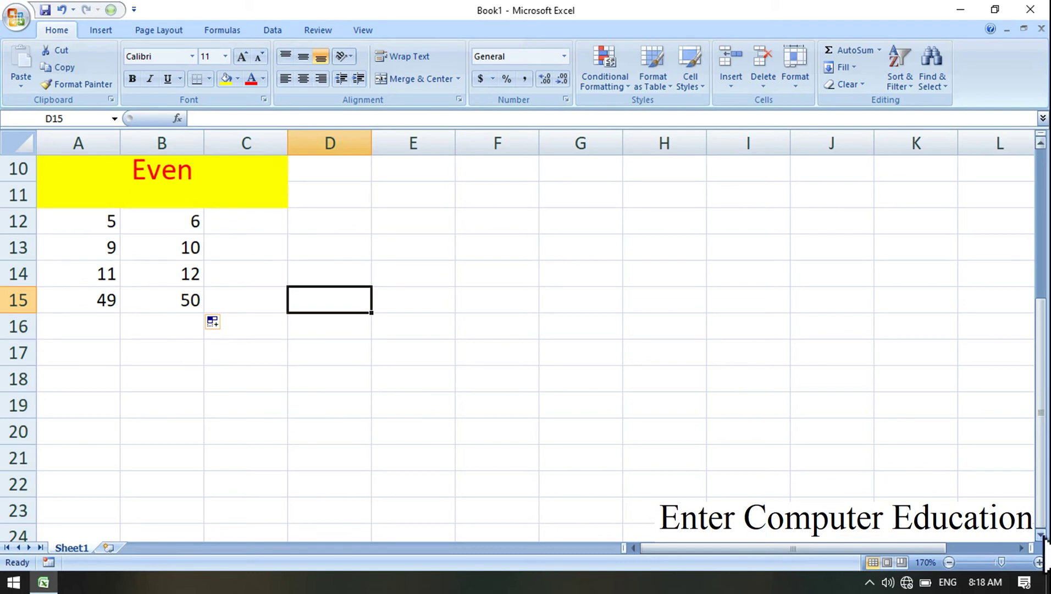
pyautogui.moveTo(99, 380); pyautogui.dragTo(240, 424)
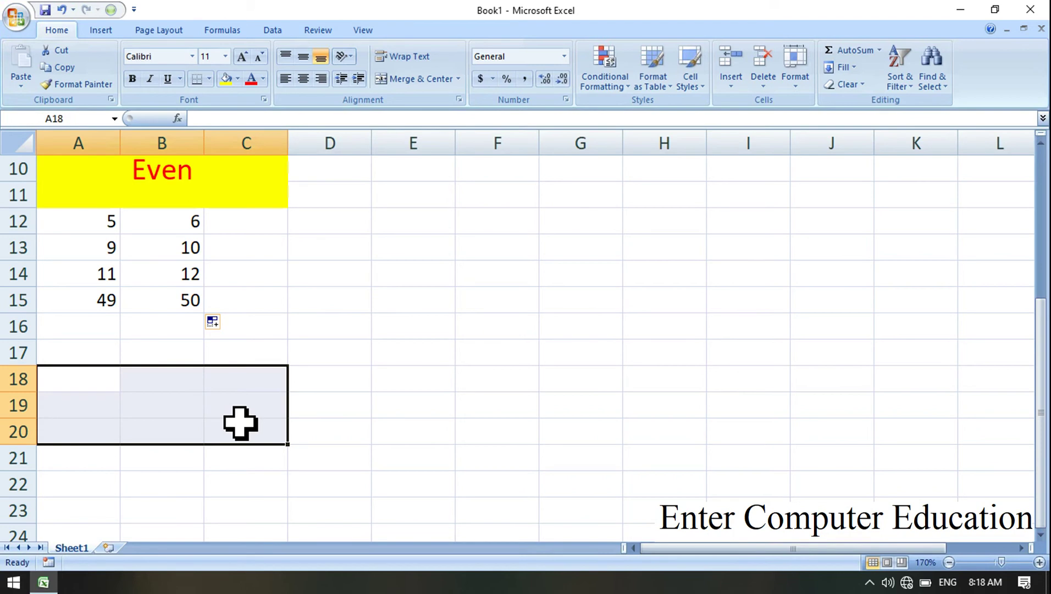
pyautogui.click(426, 80)
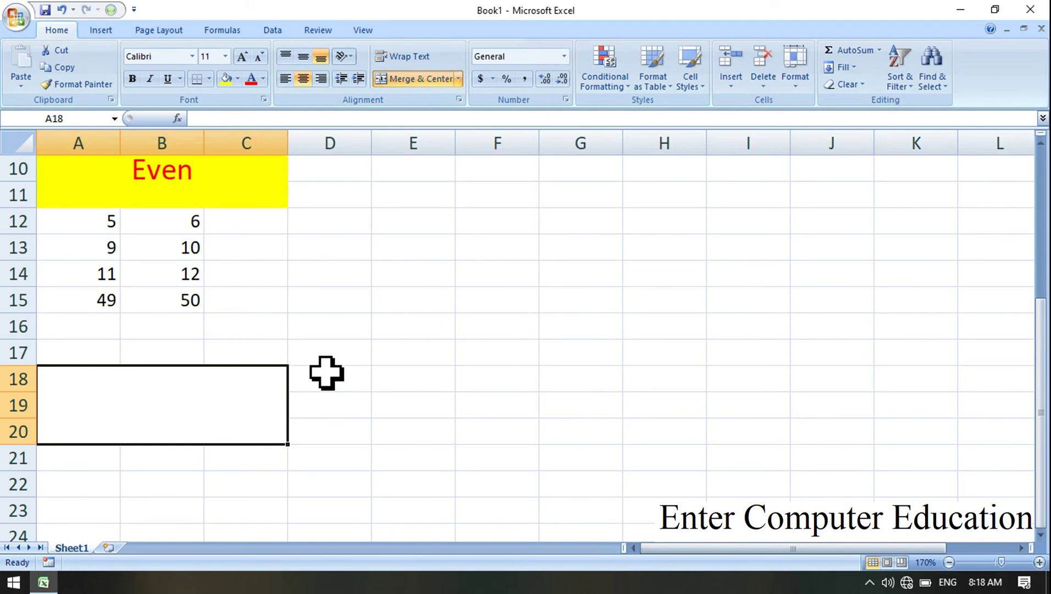
pyautogui.write('ODD')
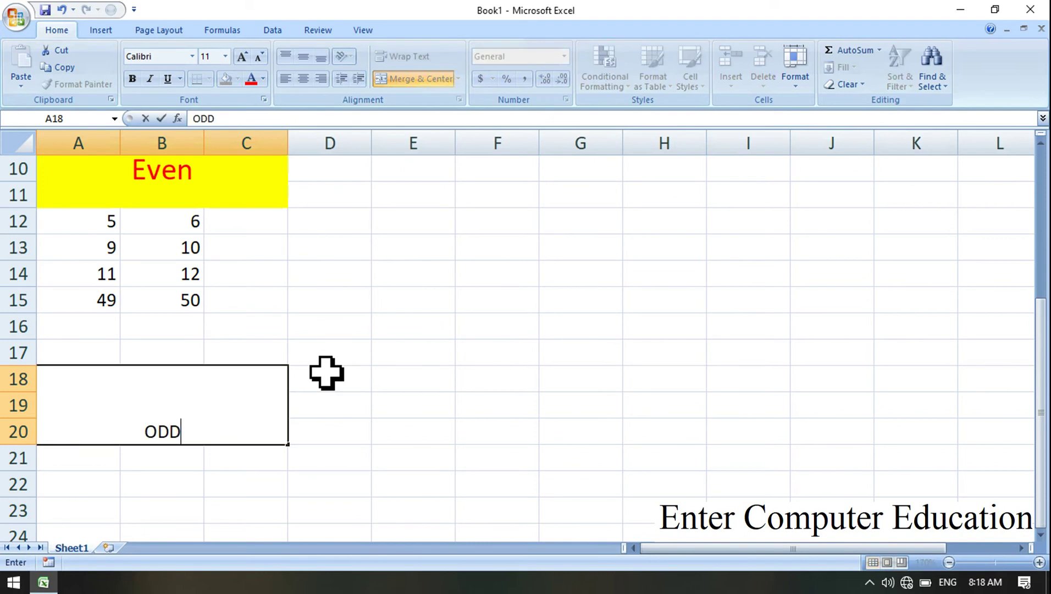
pyautogui.press('Return')
# Format the "ODD" heading with middle vertical alignment, a yellow fill and red text
pyautogui.click(246, 396)
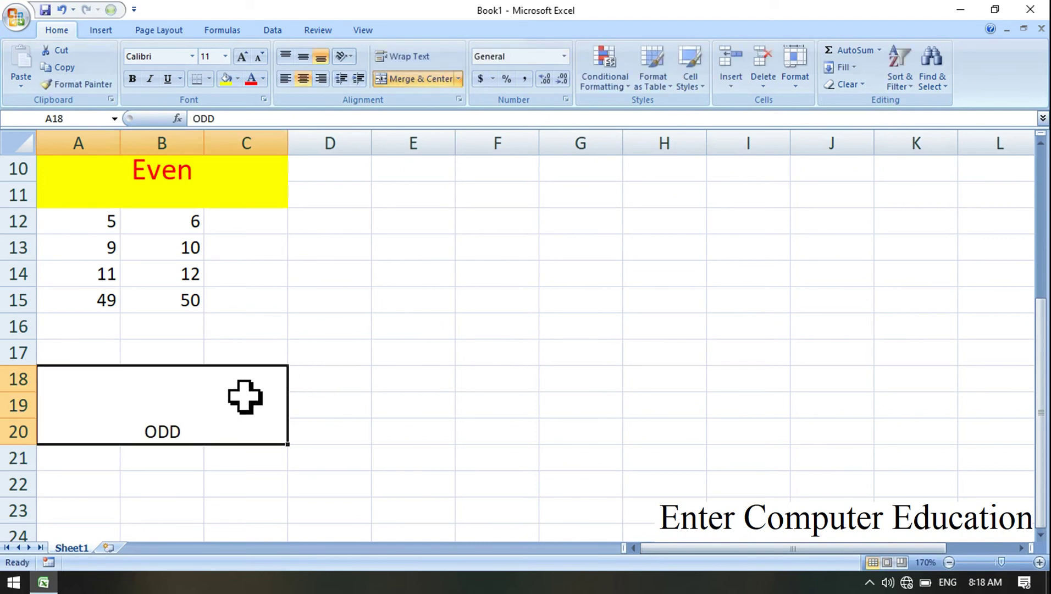
pyautogui.click(303, 55)
pyautogui.click(226, 78)
pyautogui.click(251, 78)
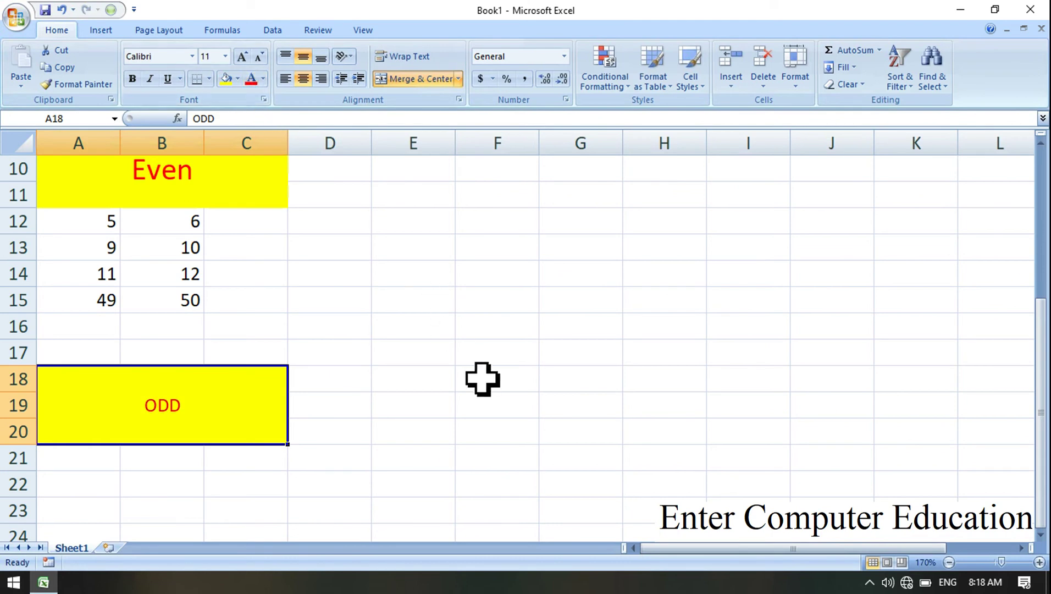
# Enter the even numbers 26, 22, 66, 48, 38 and 12 in cells A21 to A26 beneath the "ODD" heading
pyautogui.click(1041, 534)
pyautogui.click(1041, 535)
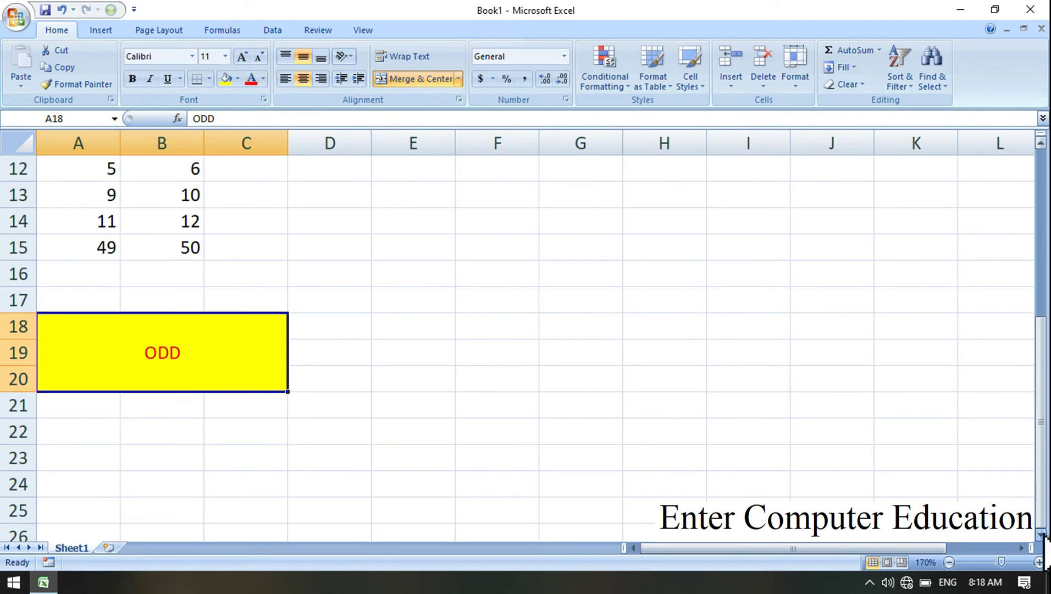
pyautogui.click(1043, 536)
pyautogui.click(1043, 536)
pyautogui.click(1043, 536)
pyautogui.click(55, 328)
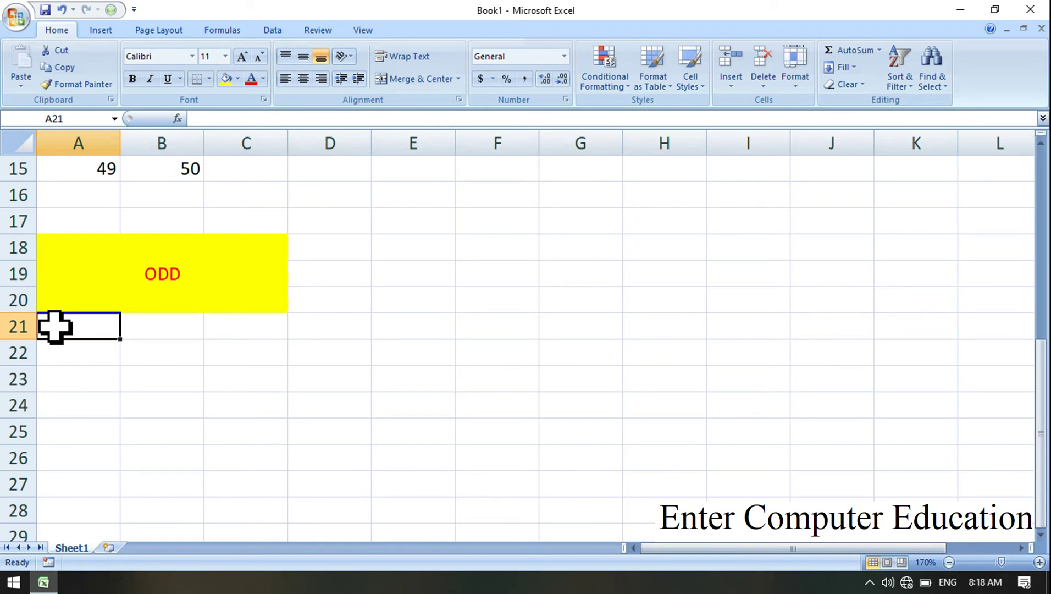
pyautogui.write('26')
pyautogui.press('Return')
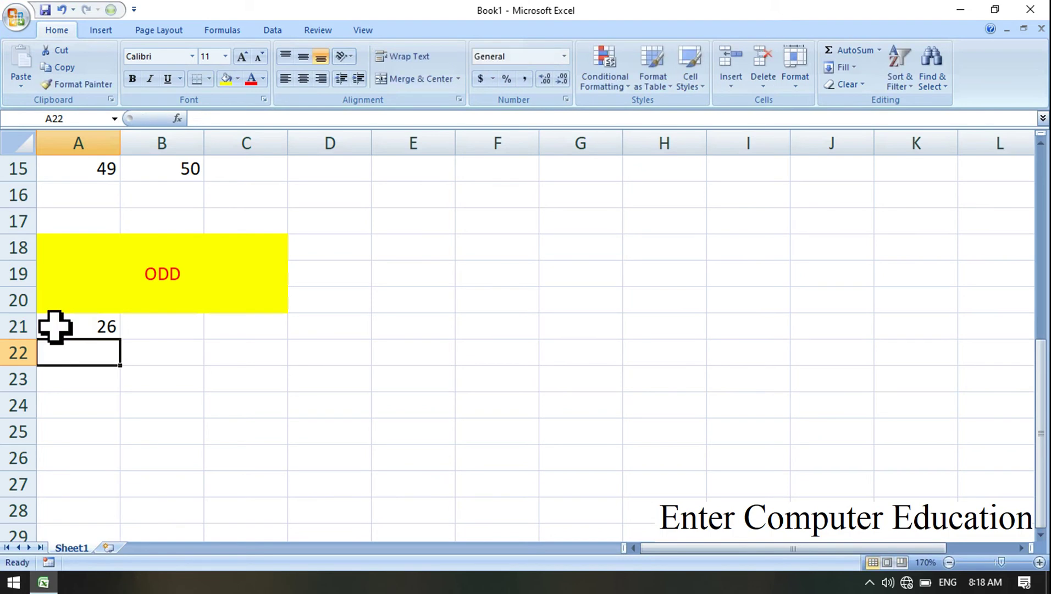
pyautogui.write('22')
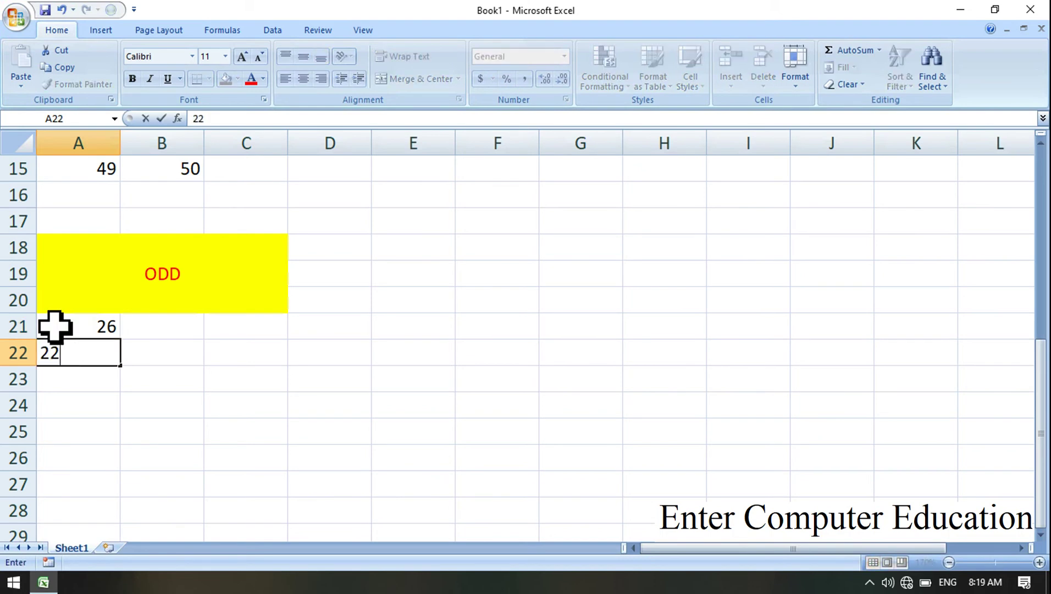
pyautogui.press('Return')
pyautogui.write('6')
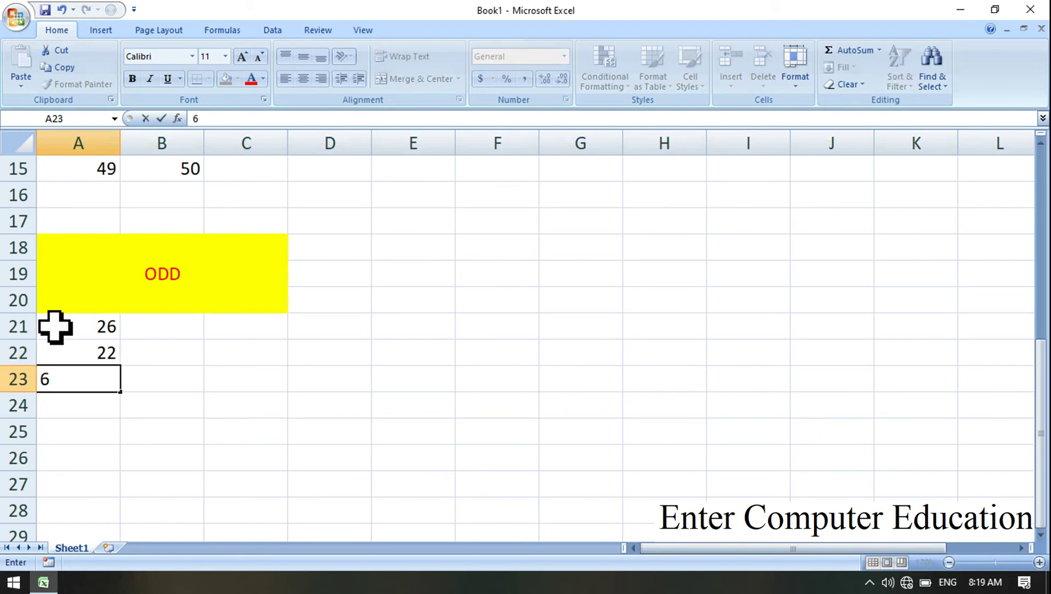
pyautogui.write('6')
pyautogui.press('Return')
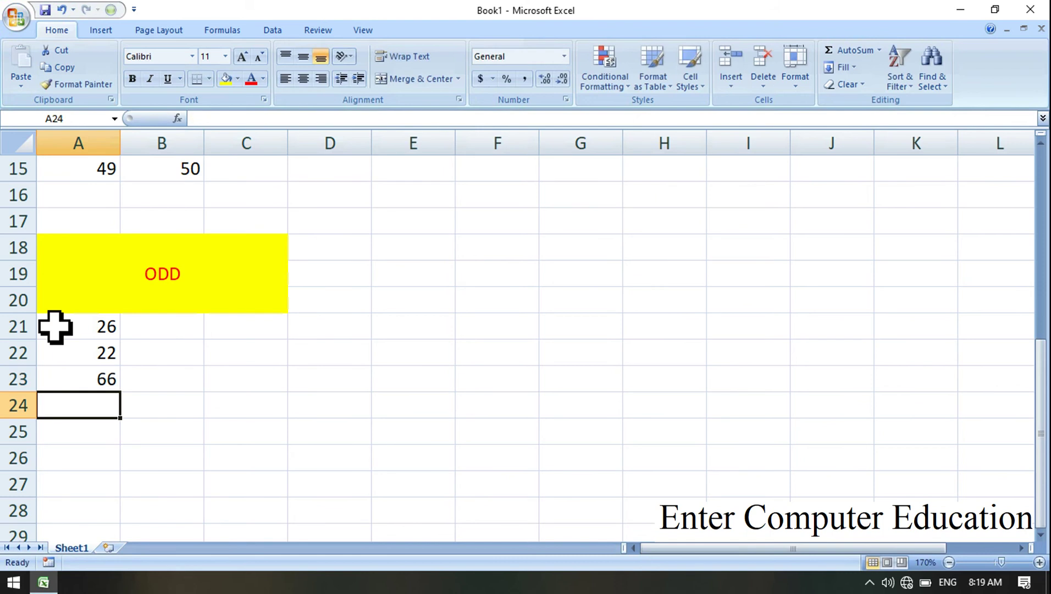
pyautogui.write('4')
pyautogui.press('Return')
pyautogui.write('3')
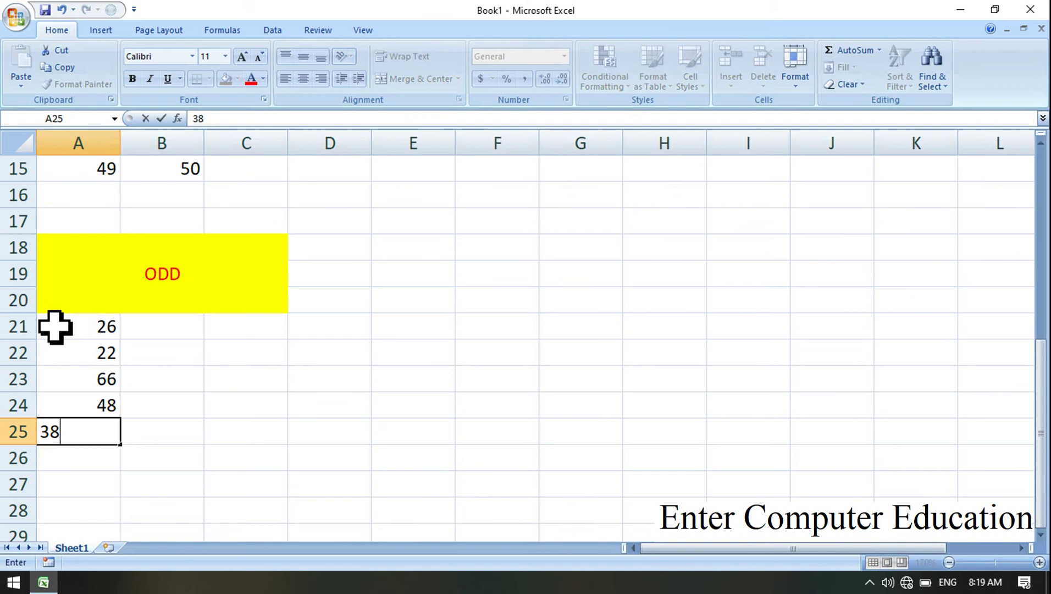
pyautogui.write('8')
pyautogui.press('Return')
pyautogui.write('1')
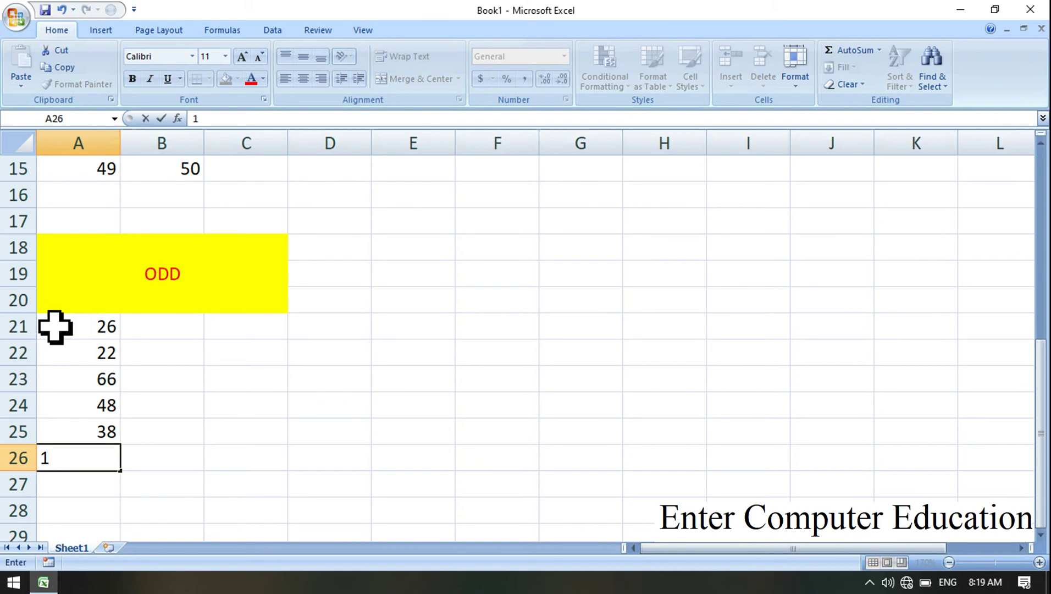
pyautogui.write('2')
pyautogui.press('Return')
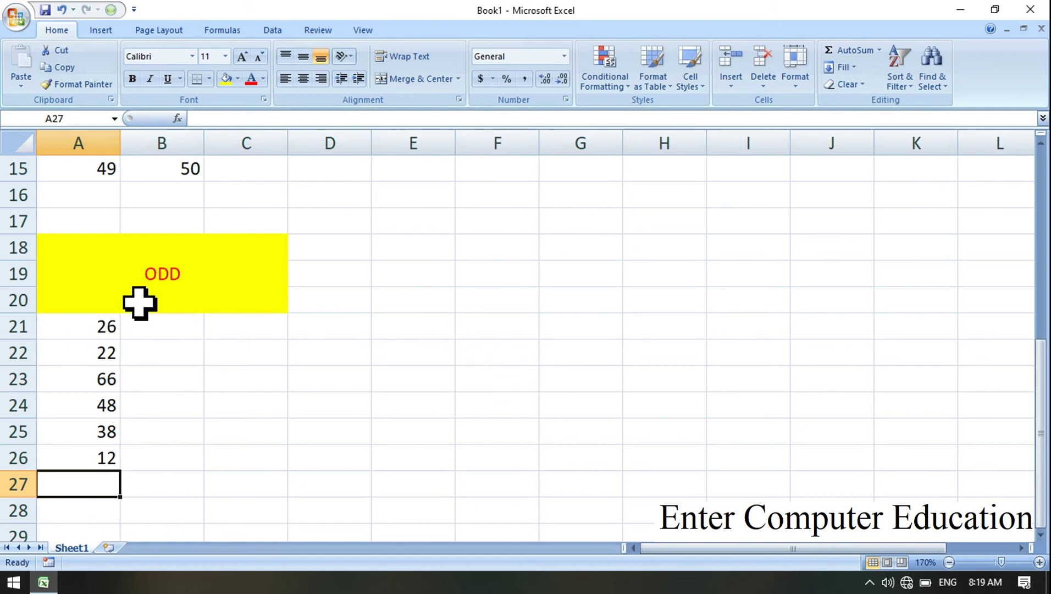
# Enter the formula =ODD(A21) in cell B21 beside the first number under the "ODD" heading
pyautogui.click(184, 334)
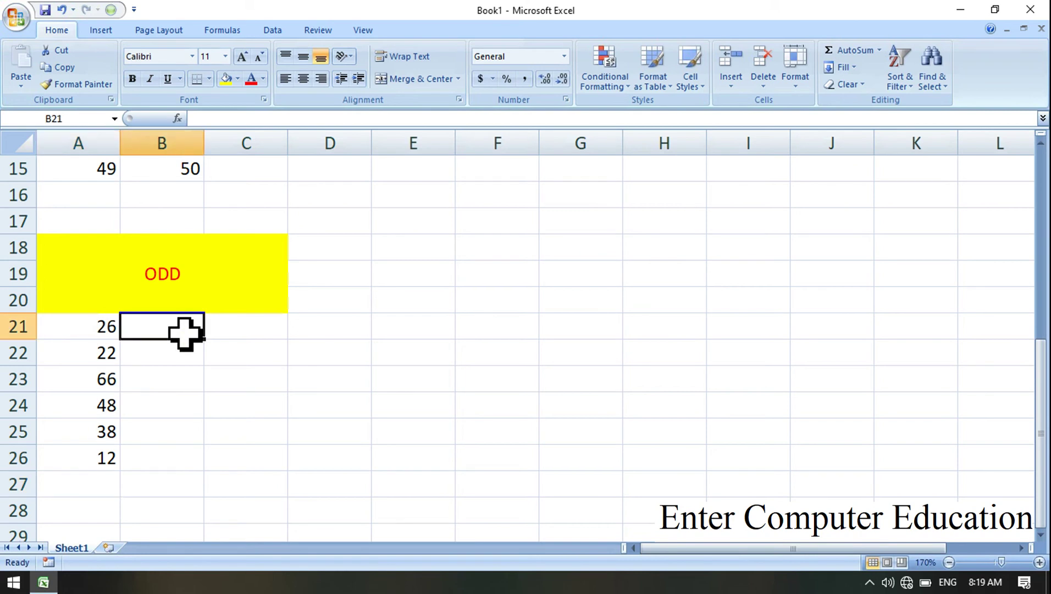
pyautogui.write('=')
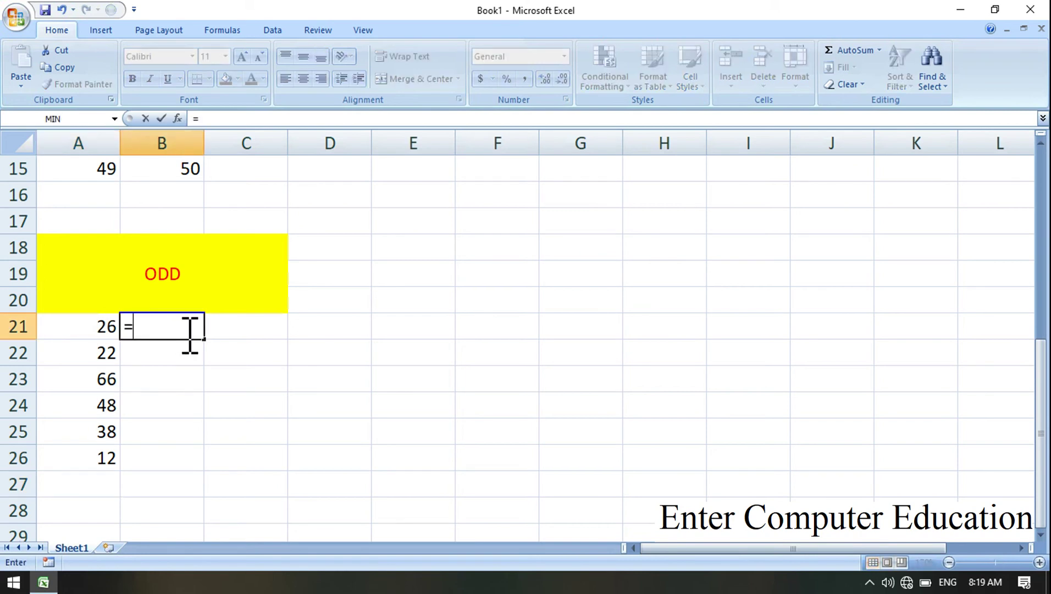
pyautogui.write('ODD')
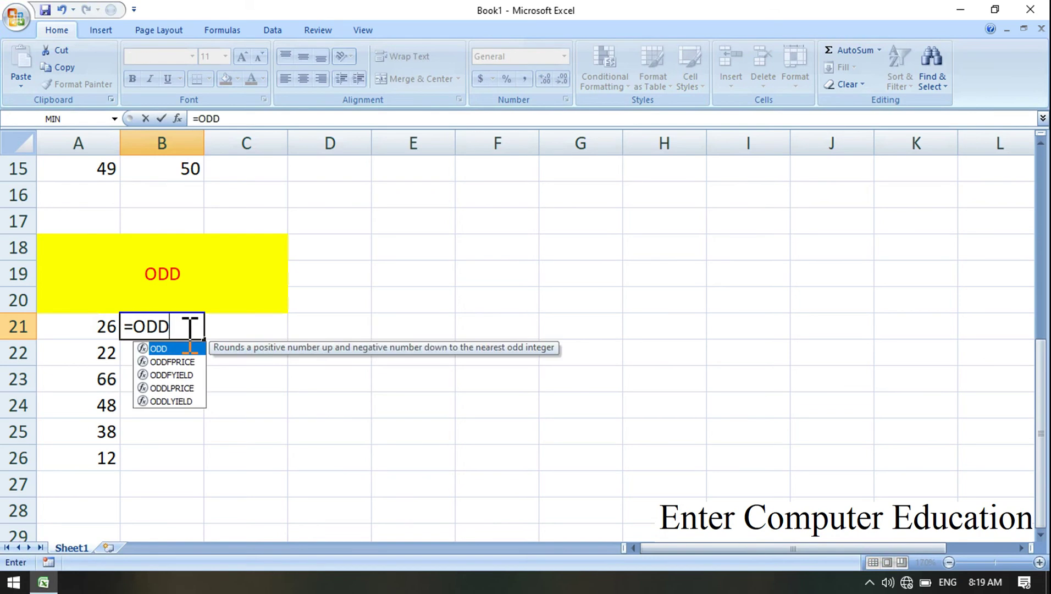
pyautogui.write('(')
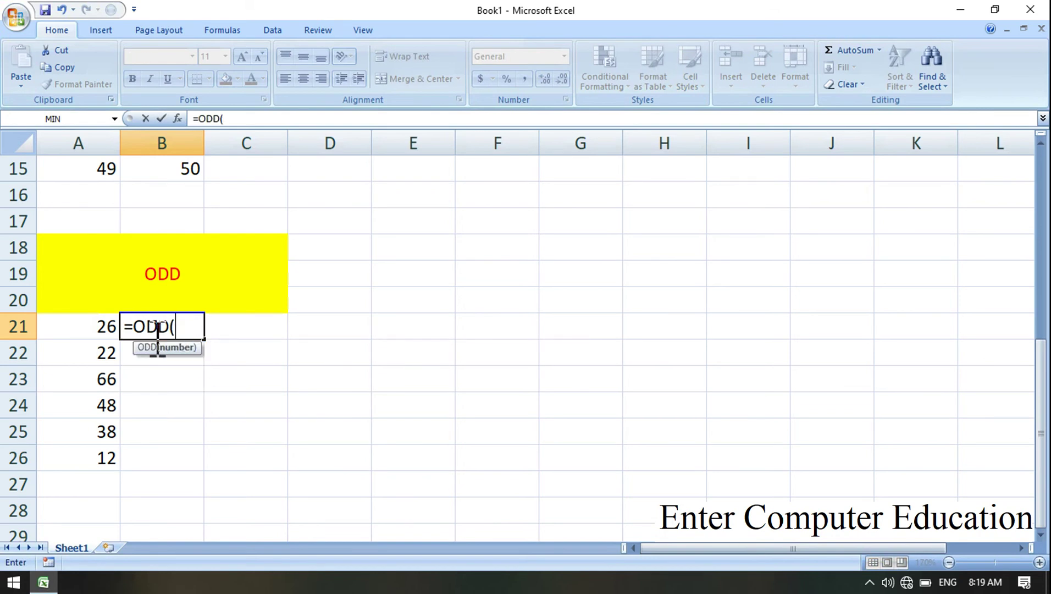
pyautogui.click(97, 325)
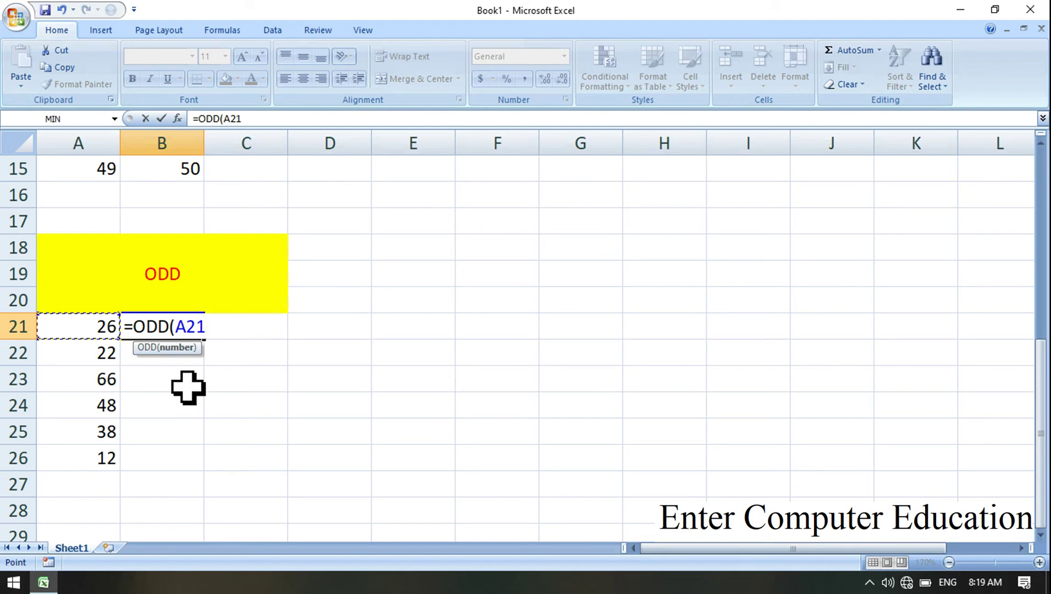
pyautogui.write(')')
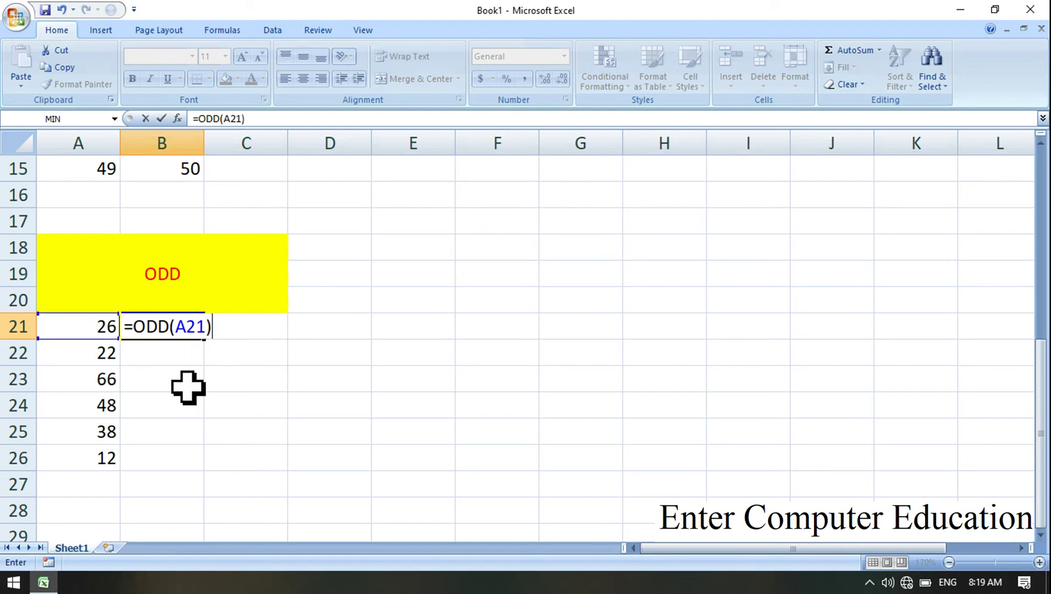
pyautogui.press('Return')
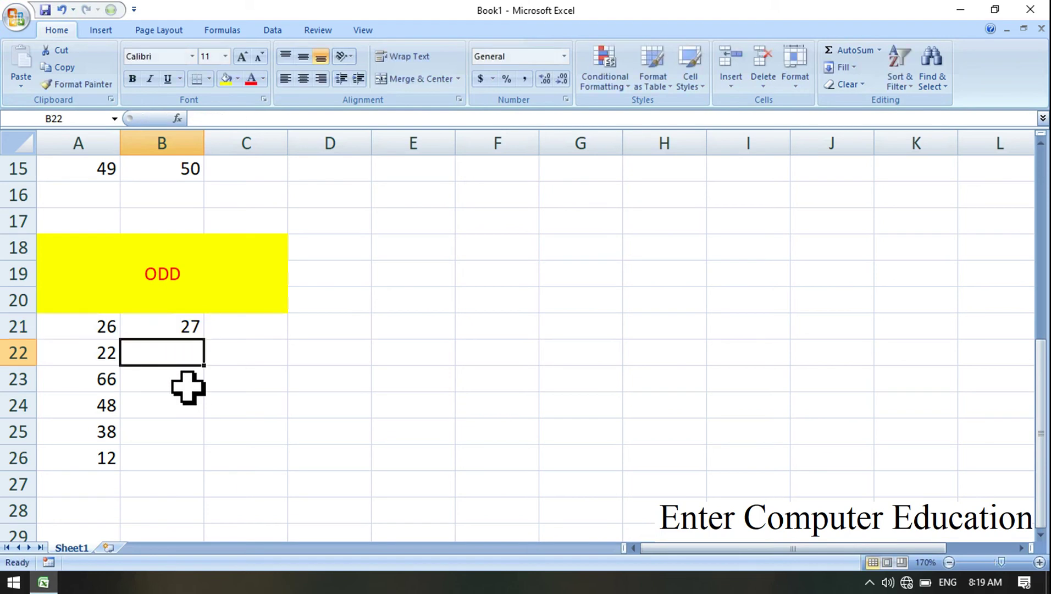
# Fill the ODD formula from B21 down to B26 for the remaining numbers
pyautogui.click(102, 327)
pyautogui.click(187, 328)
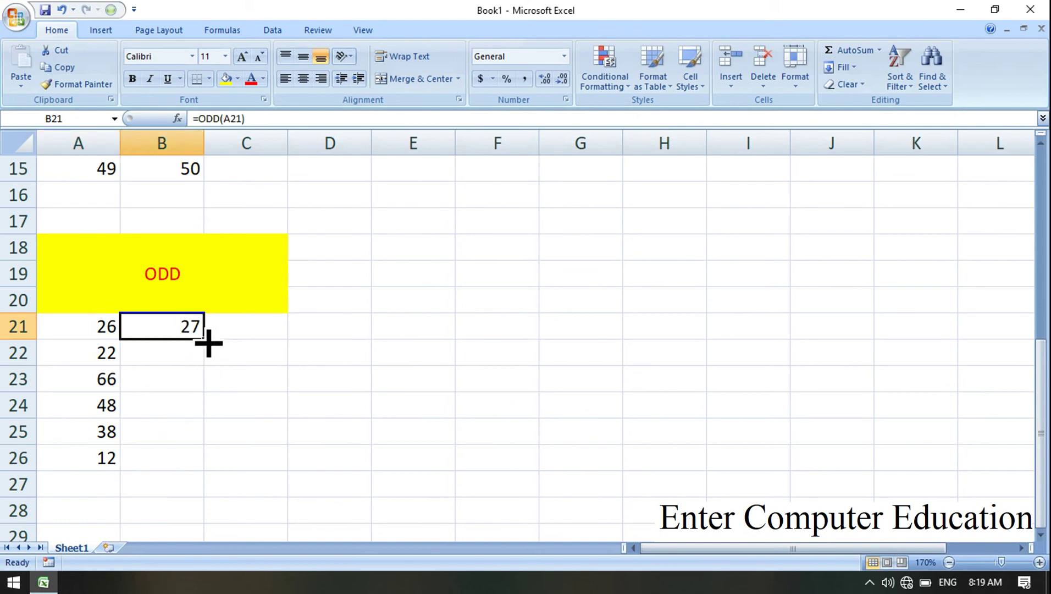
pyautogui.moveTo(208, 343); pyautogui.dragTo(198, 466)
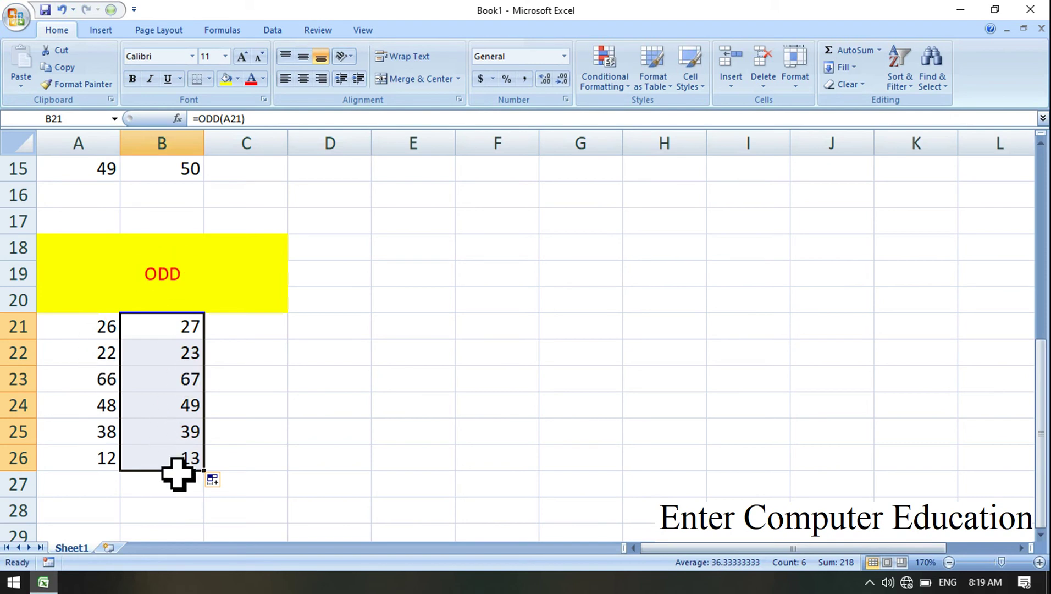
pyautogui.click(471, 461)
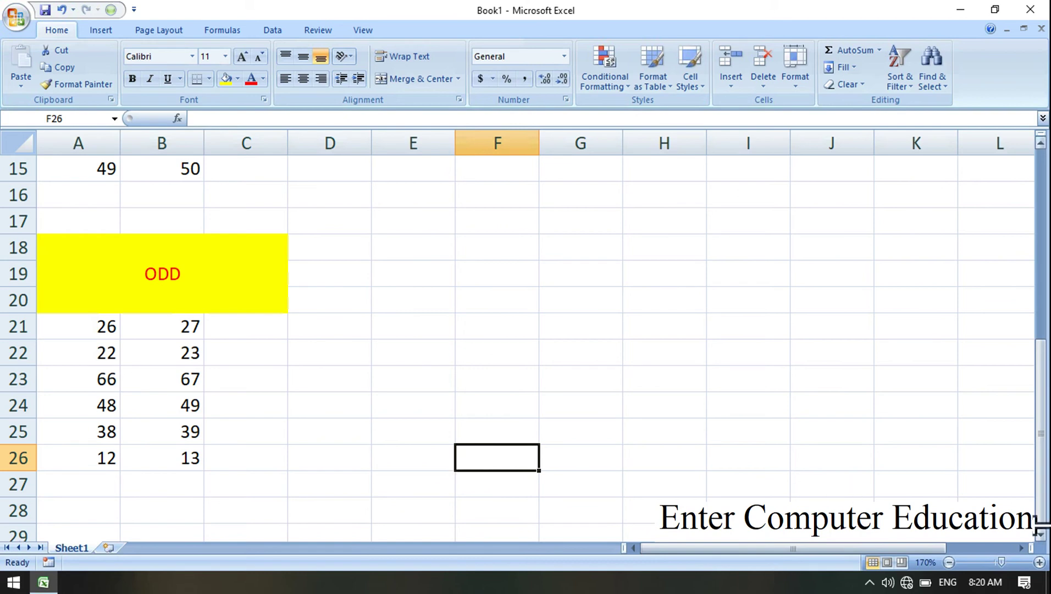
# Merge and center cells A28:C29 below the ODD example
pyautogui.scroll(-6, 1041, 538)
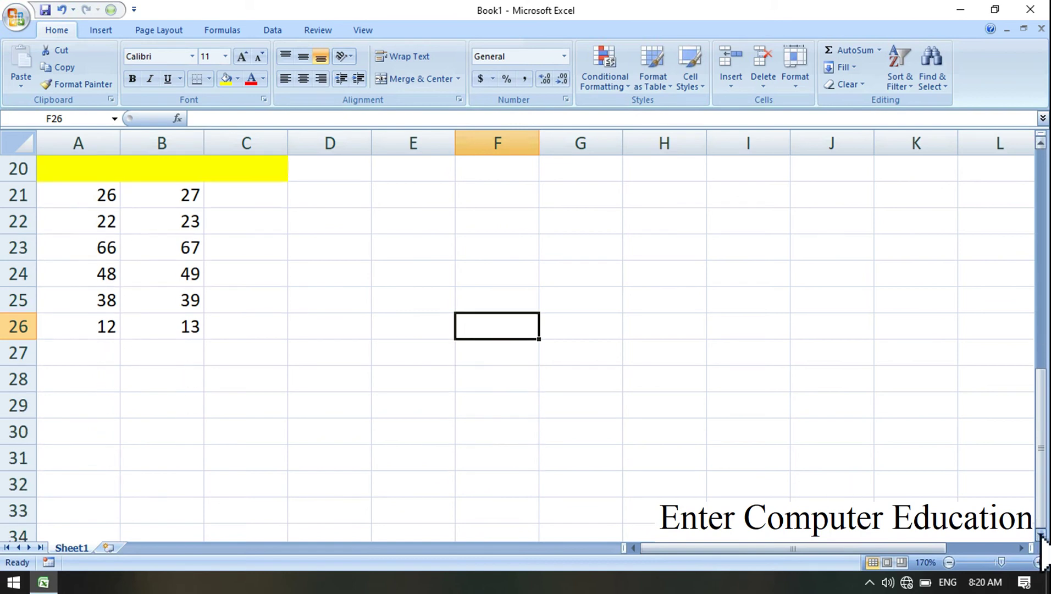
pyautogui.moveTo(84, 352); pyautogui.dragTo(241, 380)
pyautogui.click(398, 81)
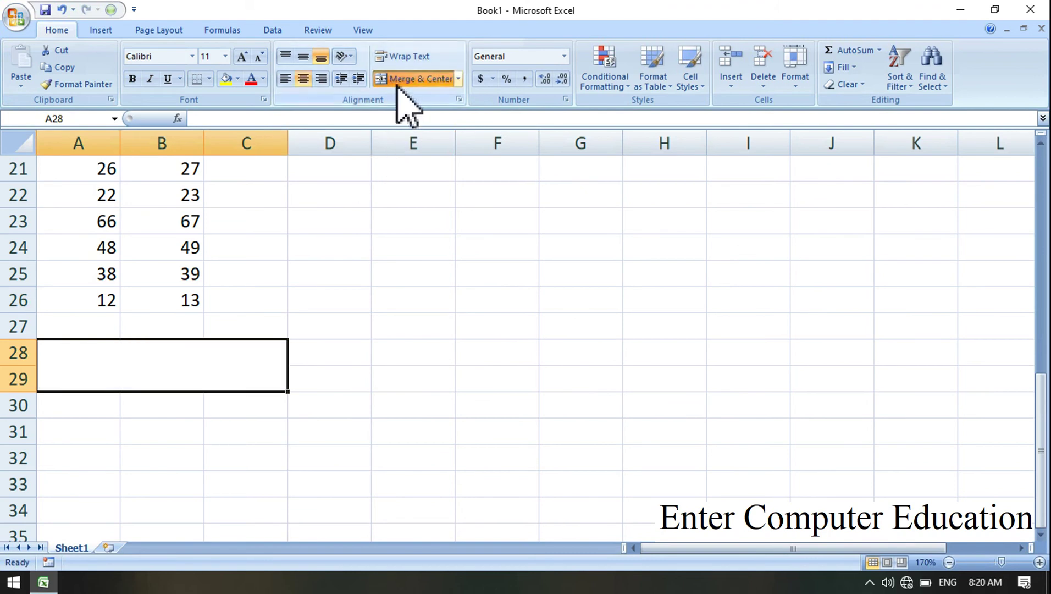
# Enter the heading "Fact" in the merged cell A28:C29 and align it to the vertical middle
pyautogui.write('f')
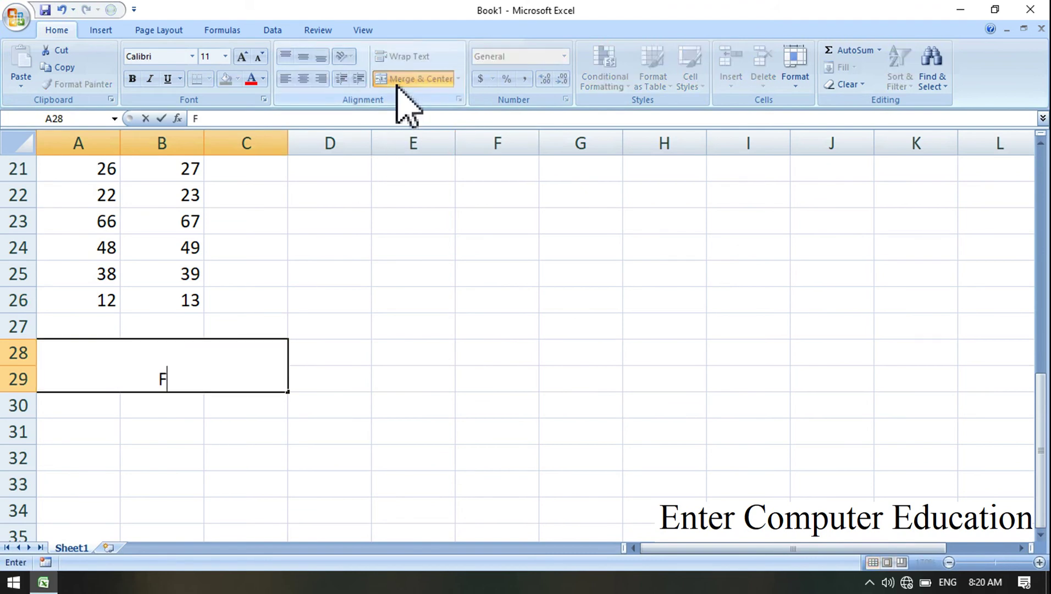
pyautogui.write('act')
pyautogui.press('Return')
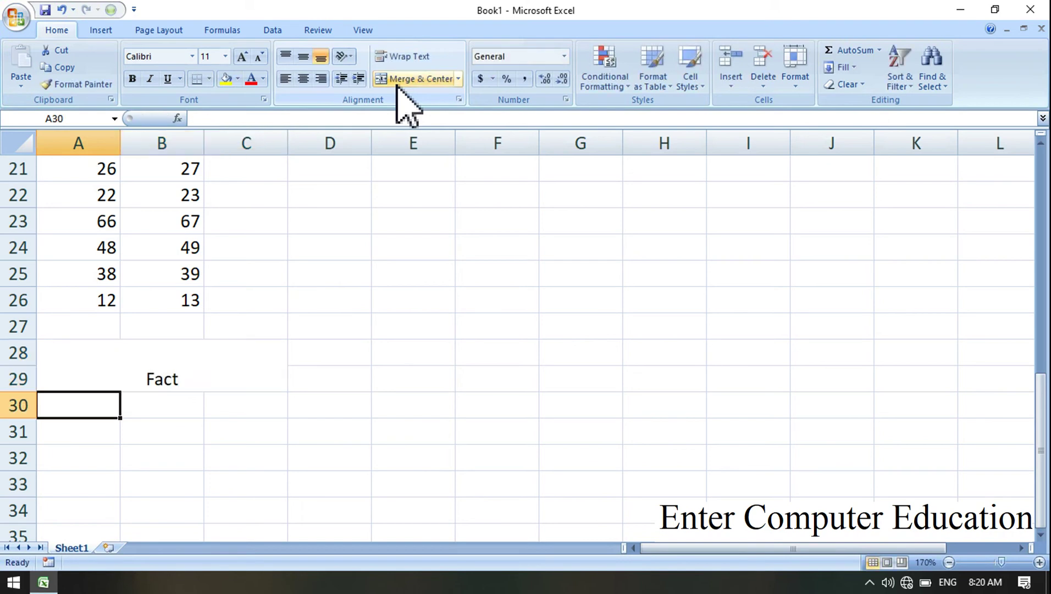
pyautogui.click(192, 368)
pyautogui.click(303, 57)
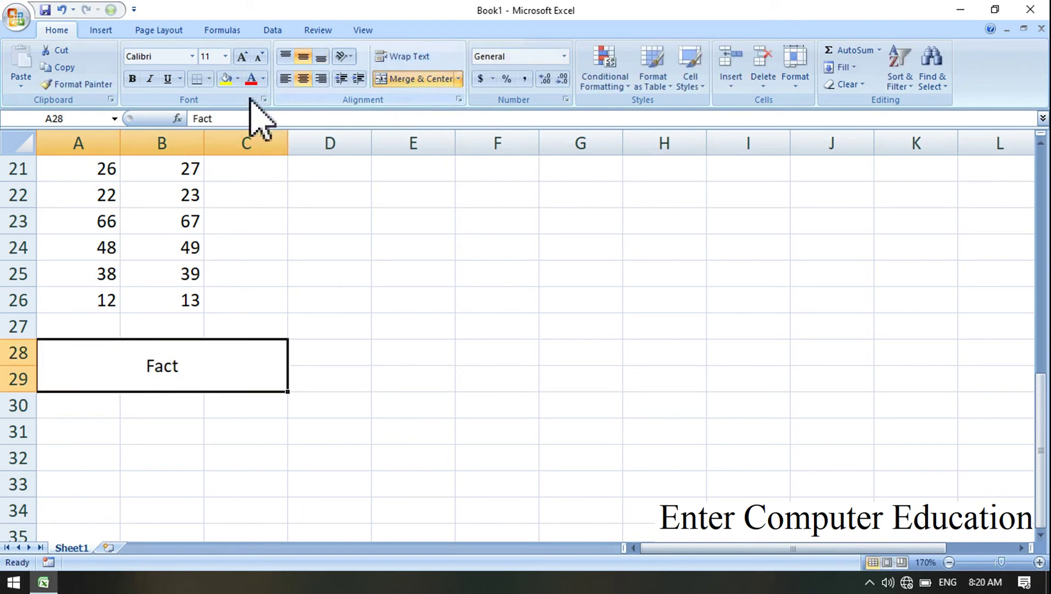
# Format the "Fact" heading with a yellow fill, red text and font size 20
pyautogui.click(226, 78)
pyautogui.click(251, 78)
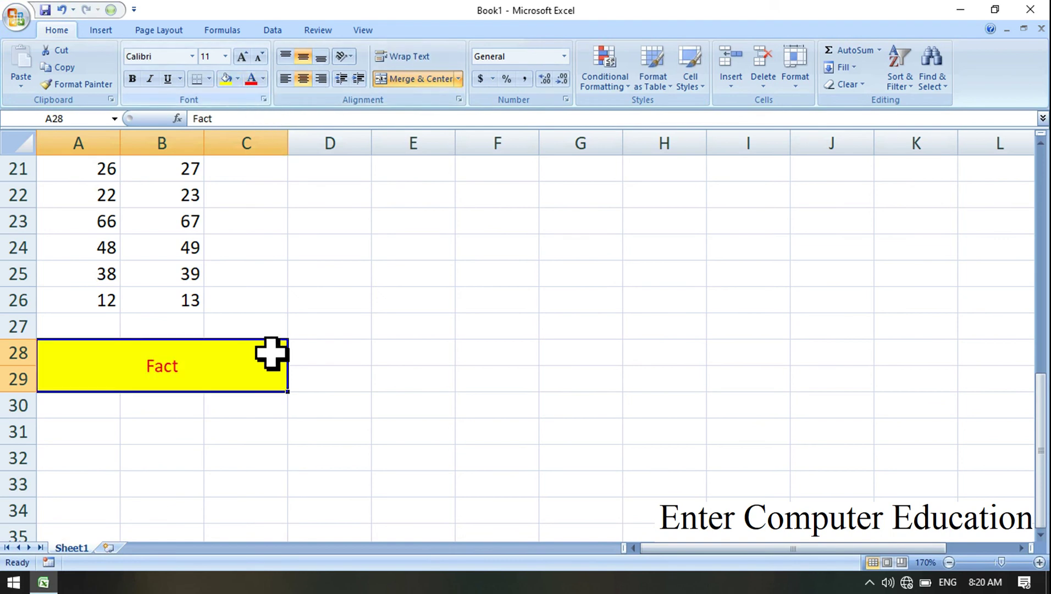
pyautogui.click(242, 57)
pyautogui.click(242, 56)
pyautogui.click(242, 57)
pyautogui.click(242, 57)
pyautogui.click(242, 57)
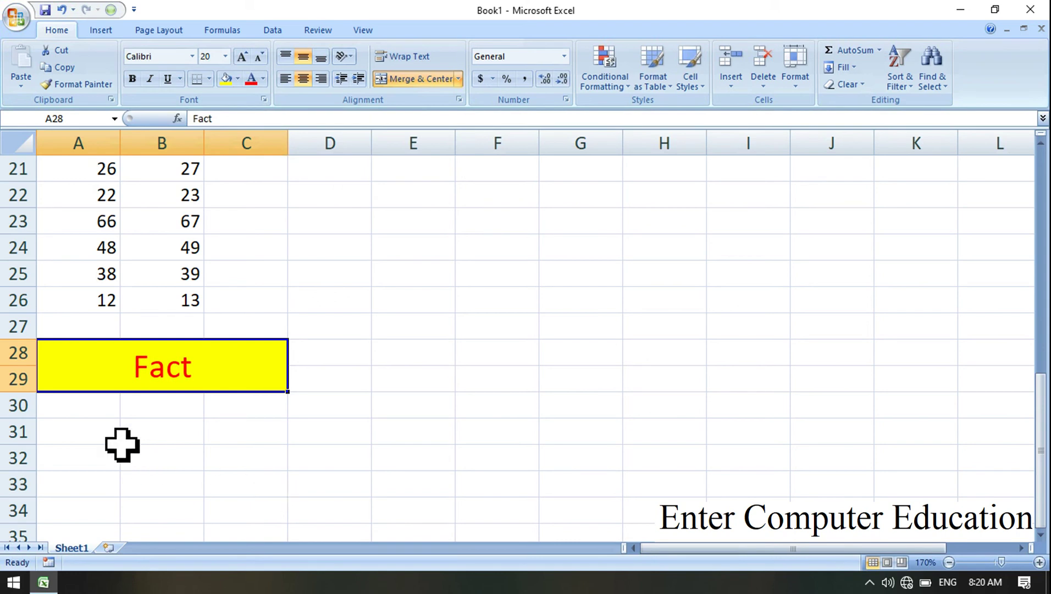
# Enter the numbers 5, 8 and 7 in cells A30 to A32 beneath the "Fact" heading
pyautogui.click(103, 405)
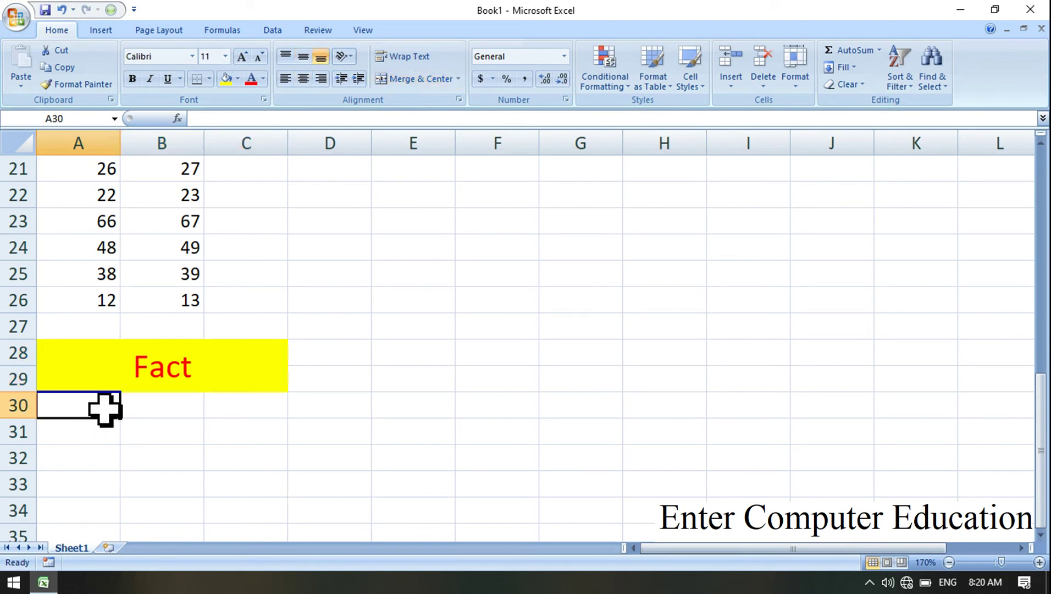
pyautogui.write('5')
pyautogui.click(75, 434)
pyautogui.write('8')
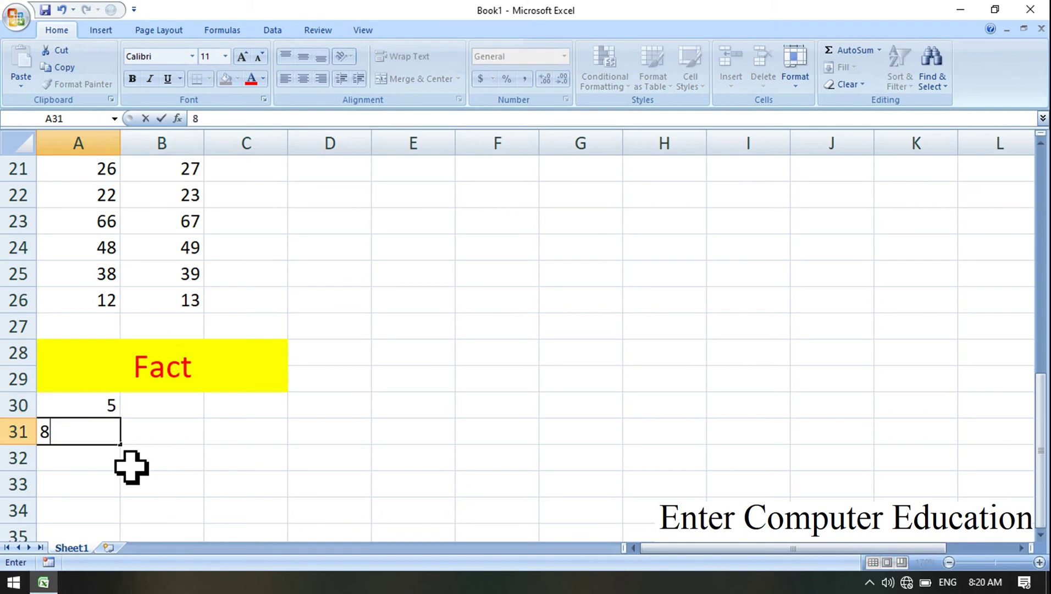
pyautogui.click(97, 468)
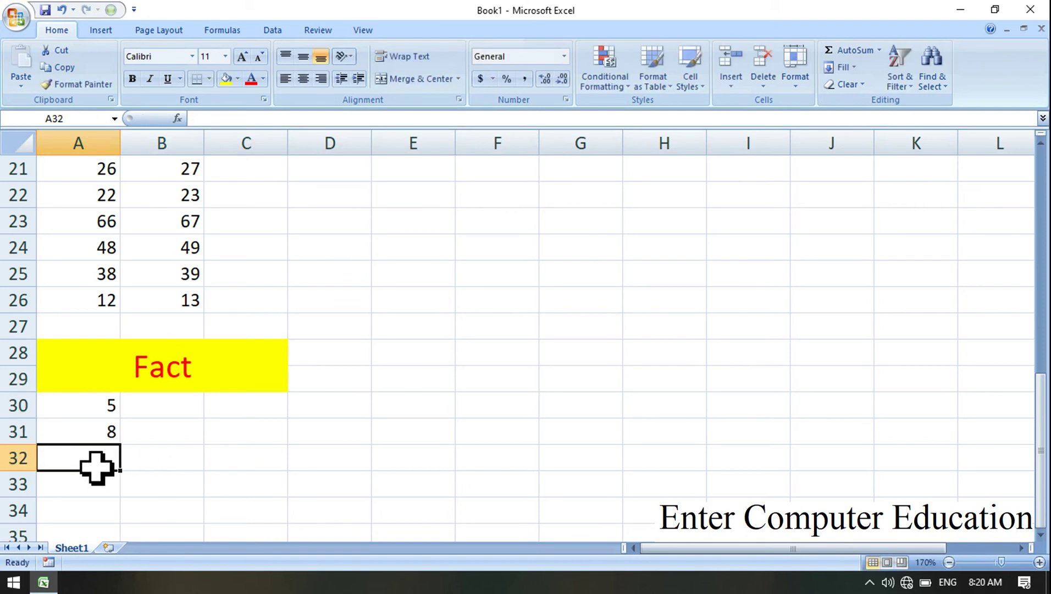
pyautogui.write('7')
pyautogui.click(231, 510)
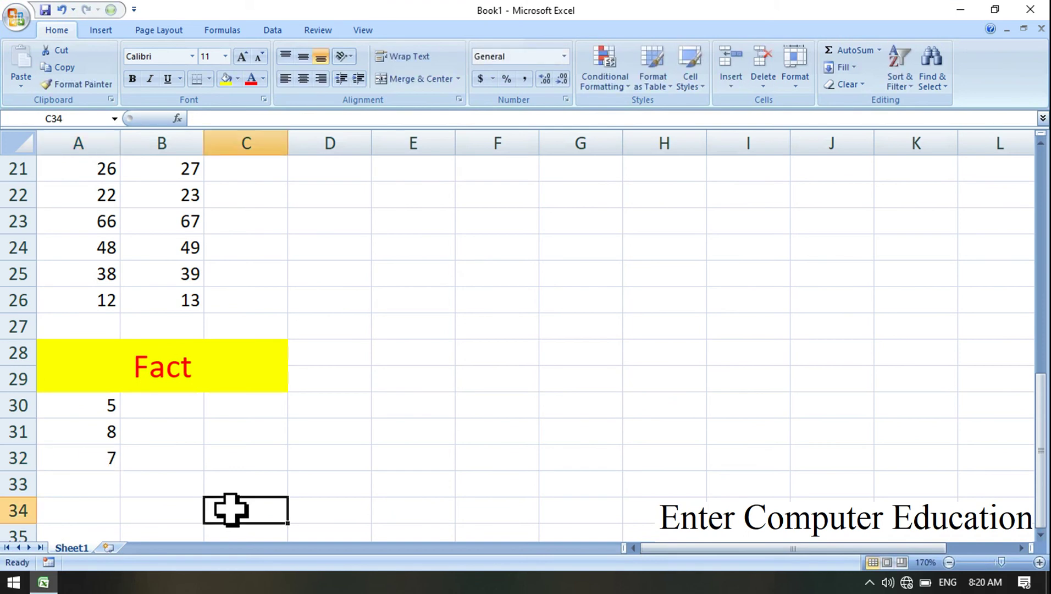
# Enter the formula =FACT(A30) in cell B30 beside the first number under the "Fact" heading
pyautogui.click(173, 413)
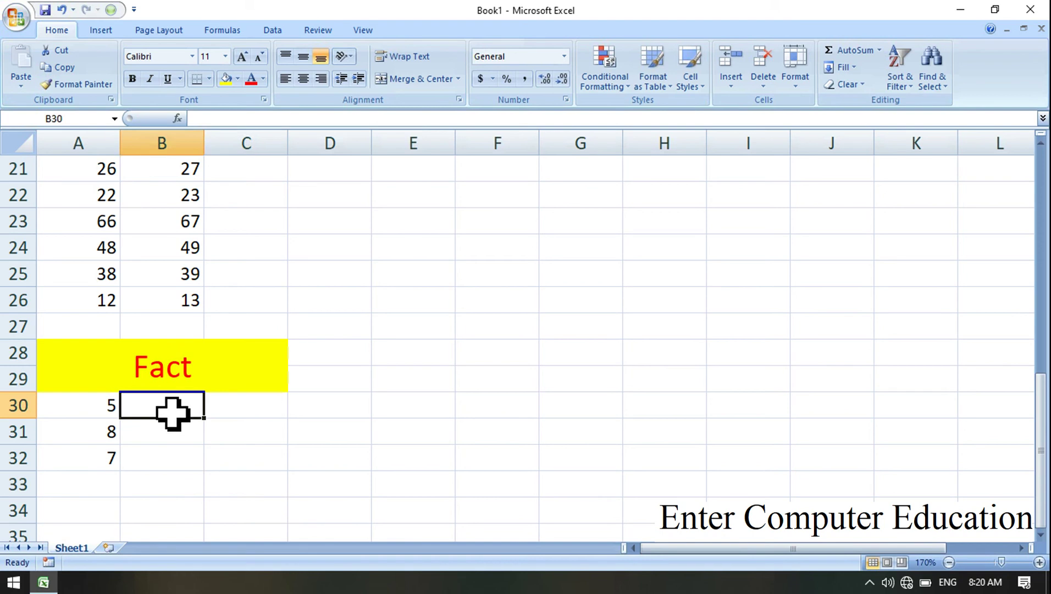
pyautogui.write('=')
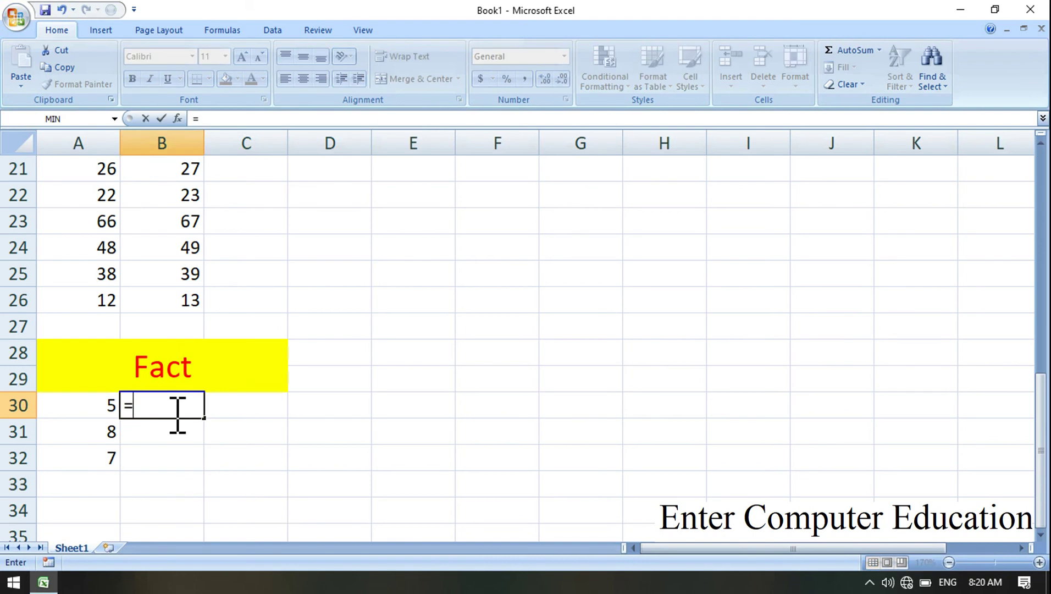
pyautogui.write('fact')
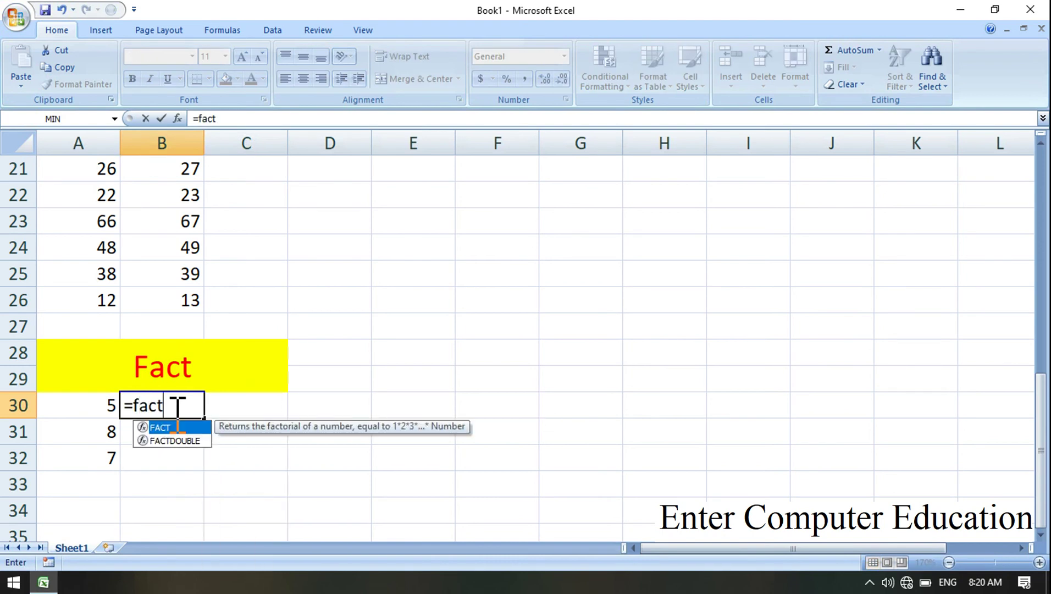
pyautogui.write('(')
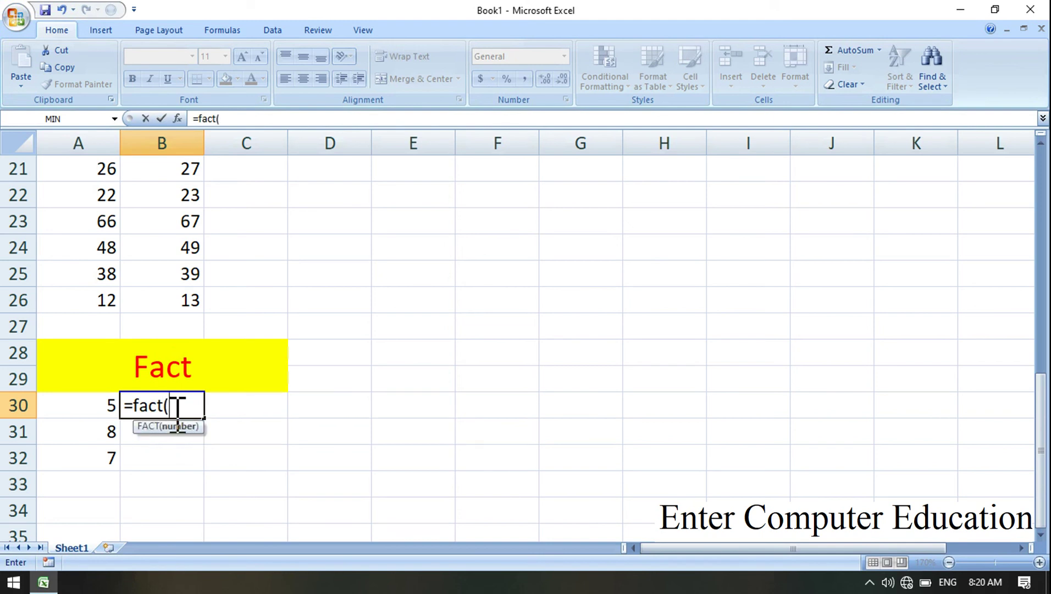
pyautogui.click(96, 405)
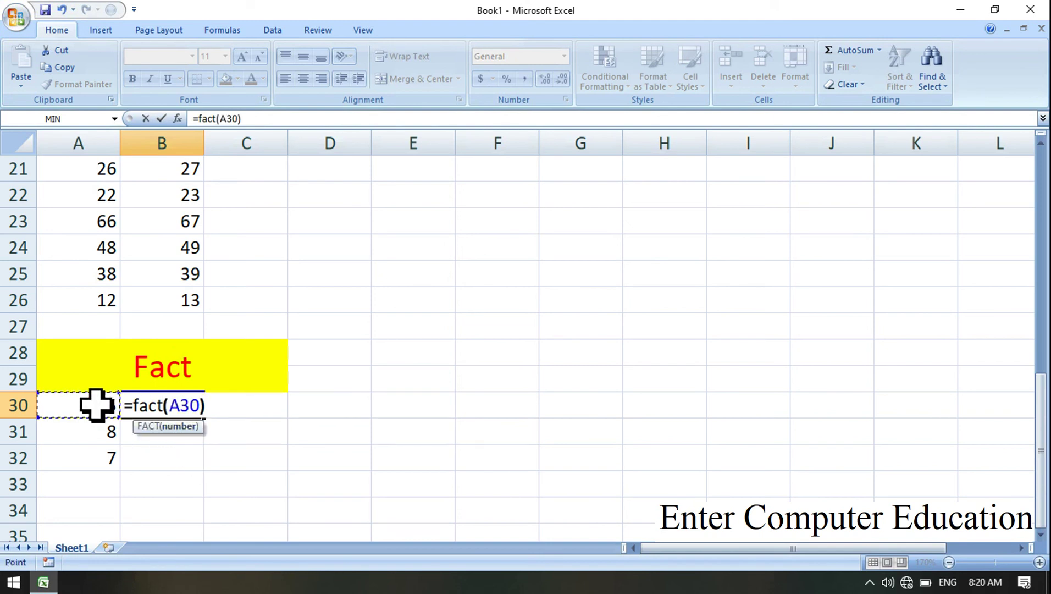
pyautogui.write(')')
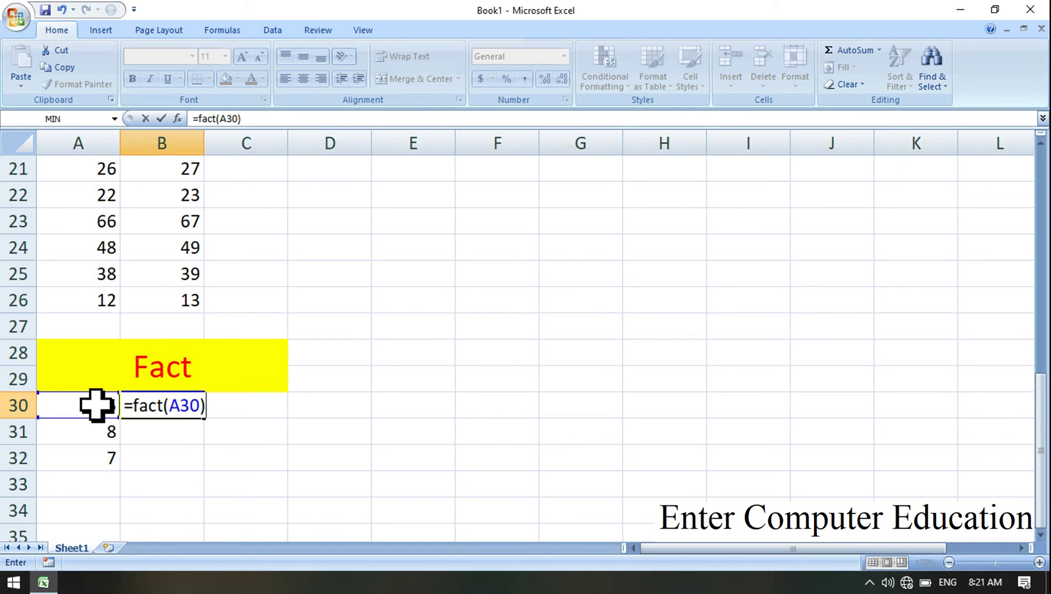
pyautogui.press('Return')
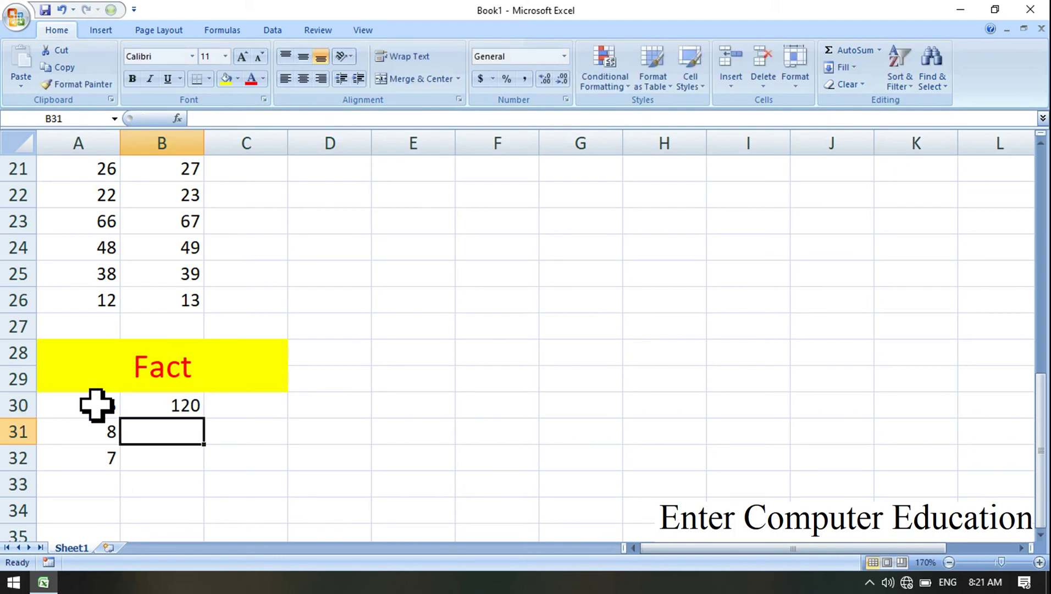
# Fill the FACT formula from B30 down to B32 for the remaining numbers
pyautogui.click(170, 405)
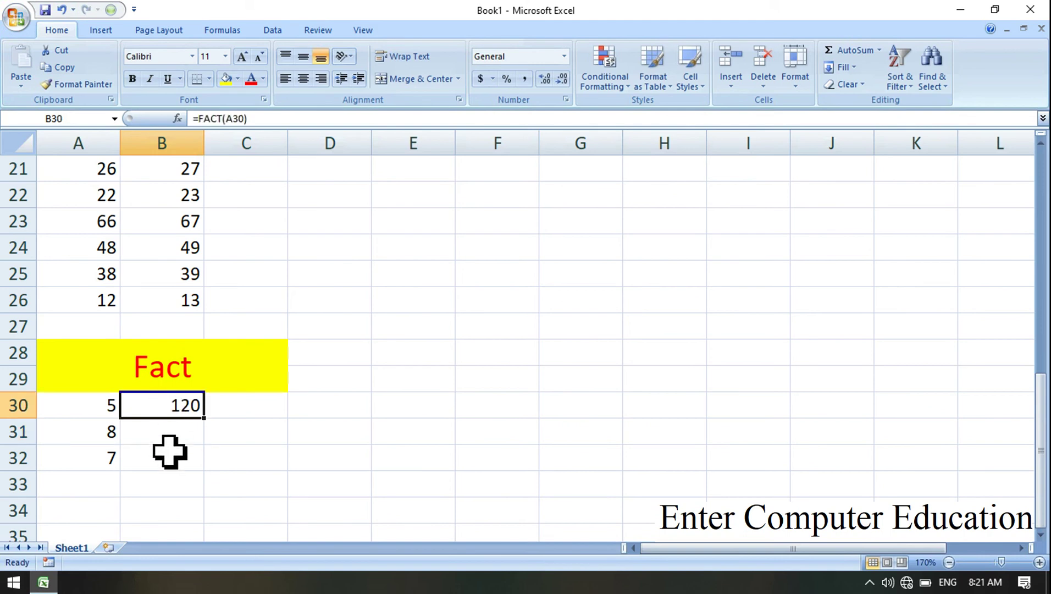
pyautogui.doubleClick(209, 422)
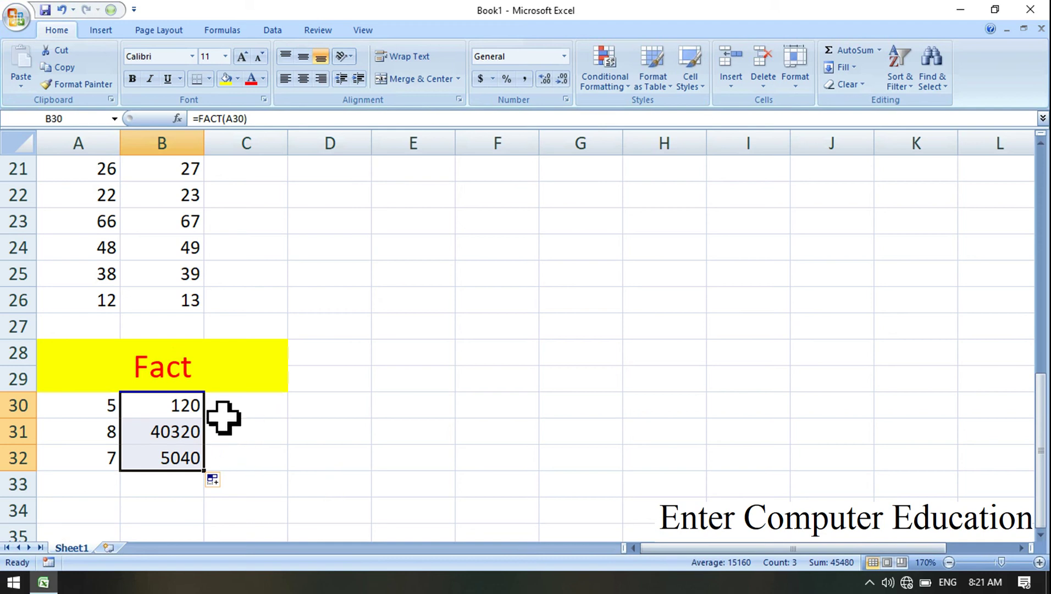
pyautogui.click(162, 405)
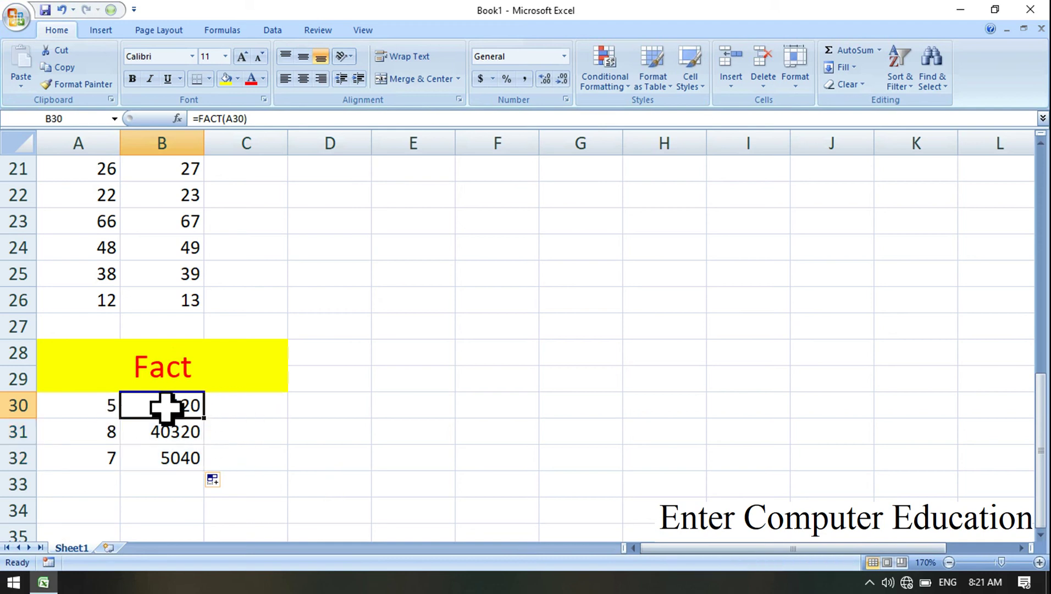
pyautogui.click(84, 410)
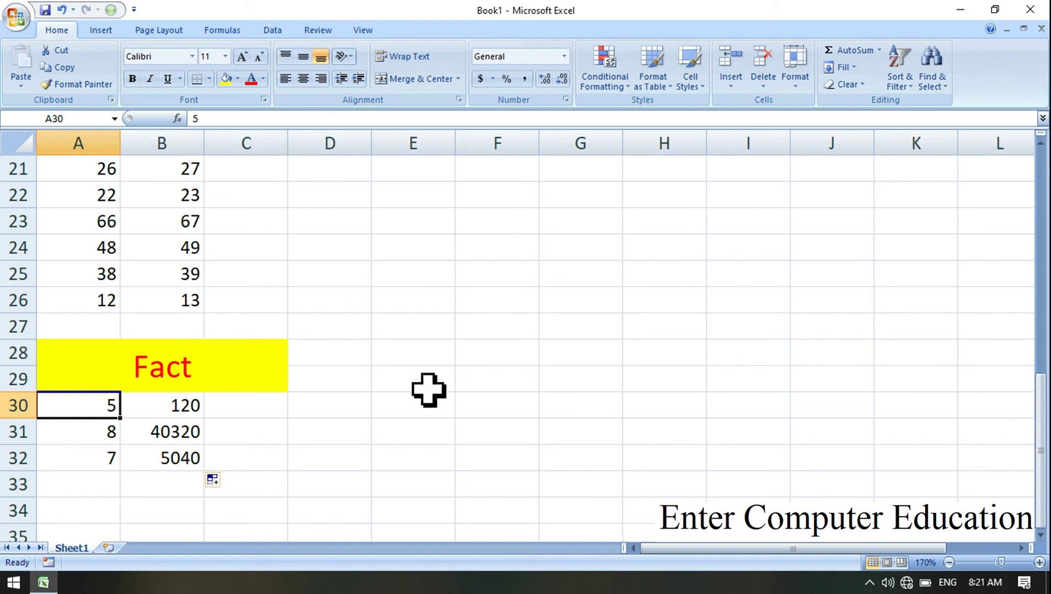
# Enter the factors 1, 2, 3, 4 and 5 across cells E28 to I28 to illustrate the factorial of 5
pyautogui.click(434, 354)
pyautogui.write('1')
pyautogui.press('Tab')
pyautogui.write('2')
pyautogui.press('Tab')
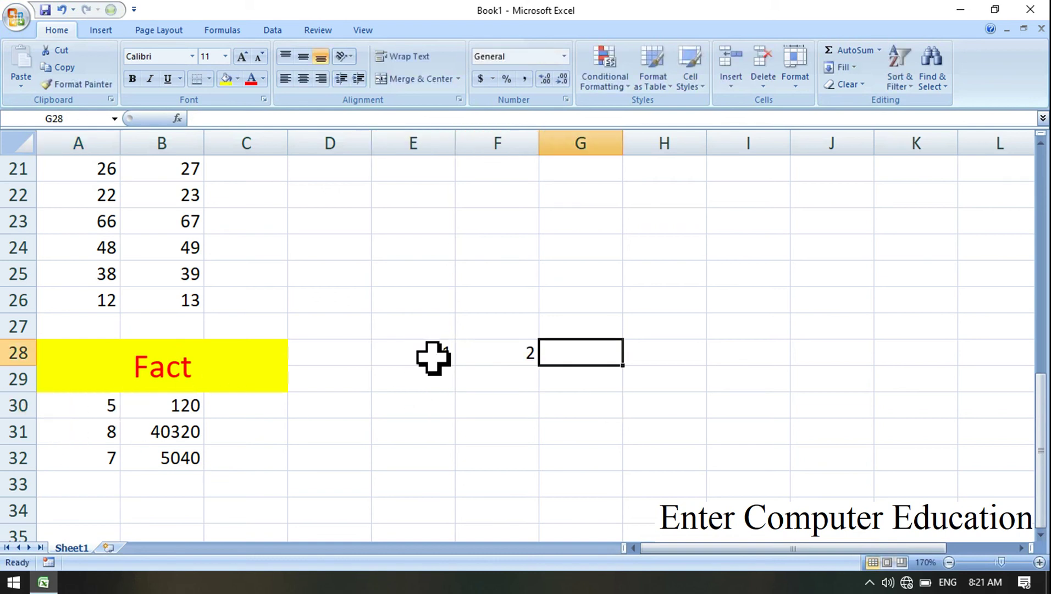
pyautogui.write('3')
pyautogui.press('Tab')
pyautogui.write('4')
pyautogui.press('Tab')
pyautogui.write('5')
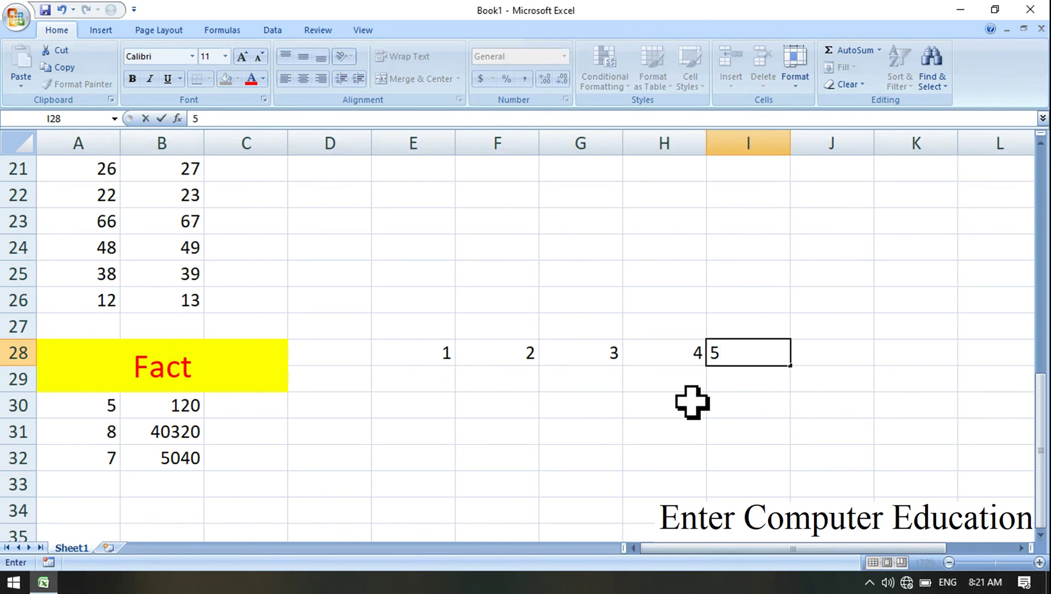
pyautogui.click(815, 434)
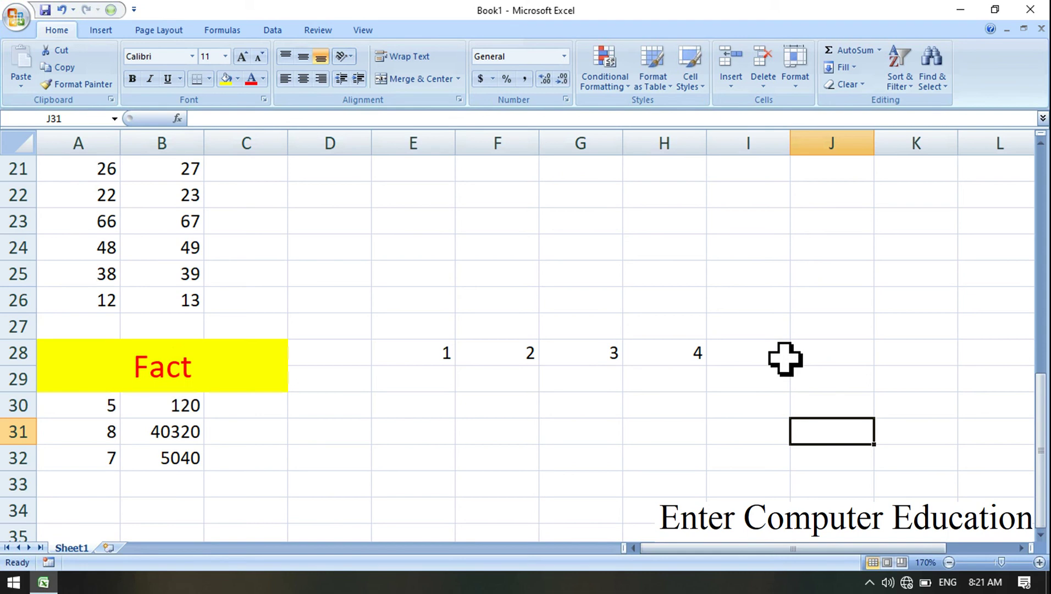
# Enter the running products beneath the factors: 20 in H29, 60 in G29, 120 in F29 and 120 in E29
pyautogui.click(686, 384)
pyautogui.write('20')
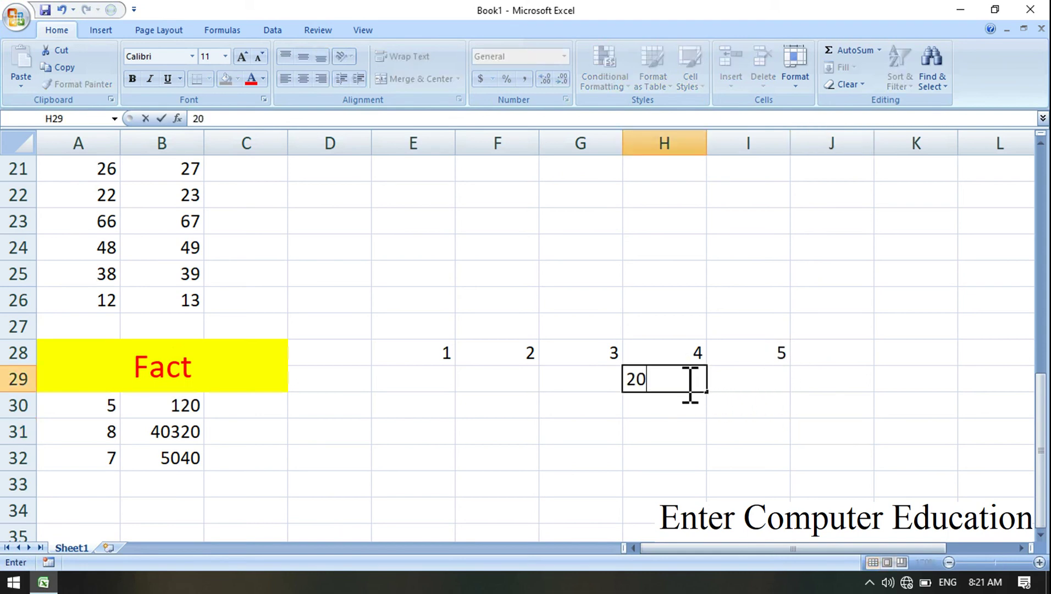
pyautogui.click(746, 403)
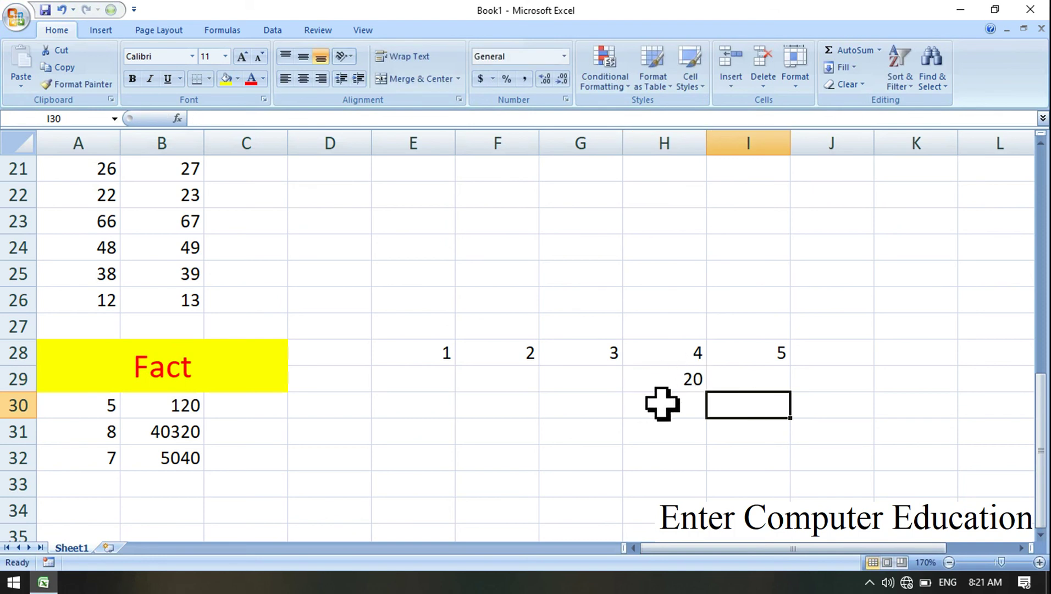
pyautogui.click(602, 376)
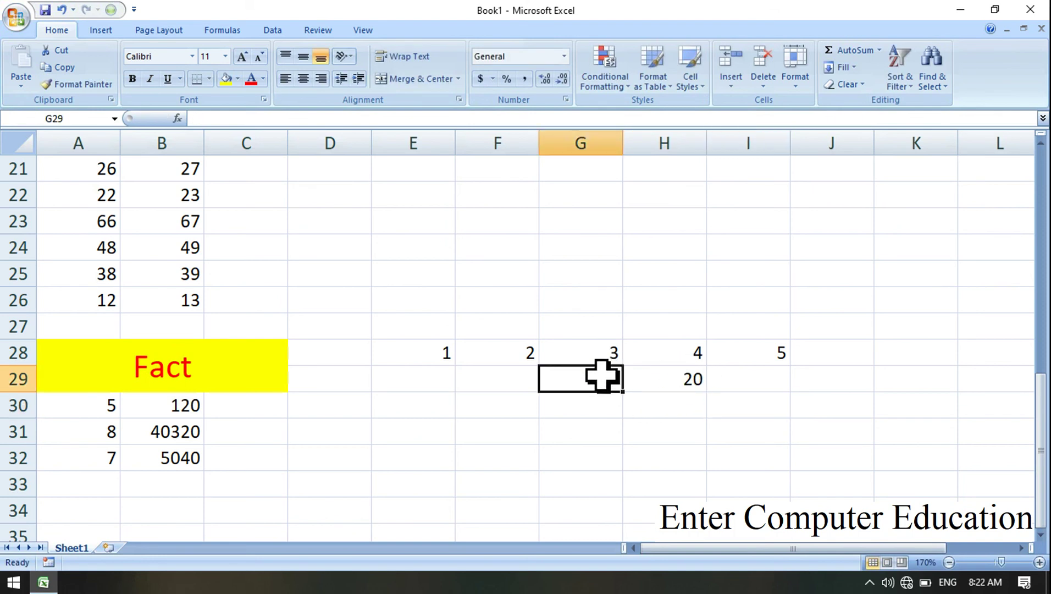
pyautogui.write('60')
pyautogui.press('Return')
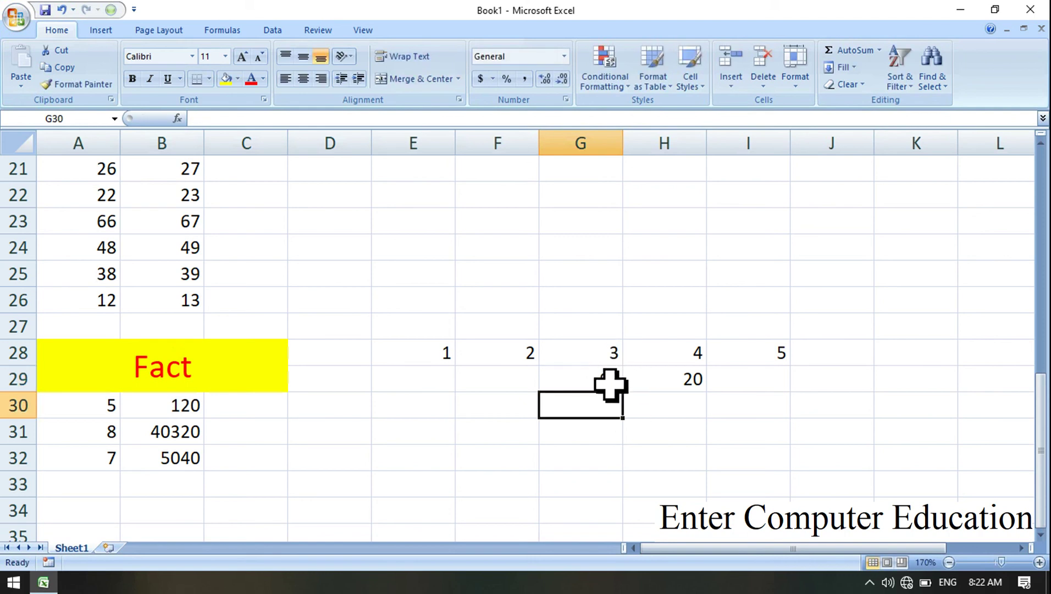
pyautogui.click(511, 384)
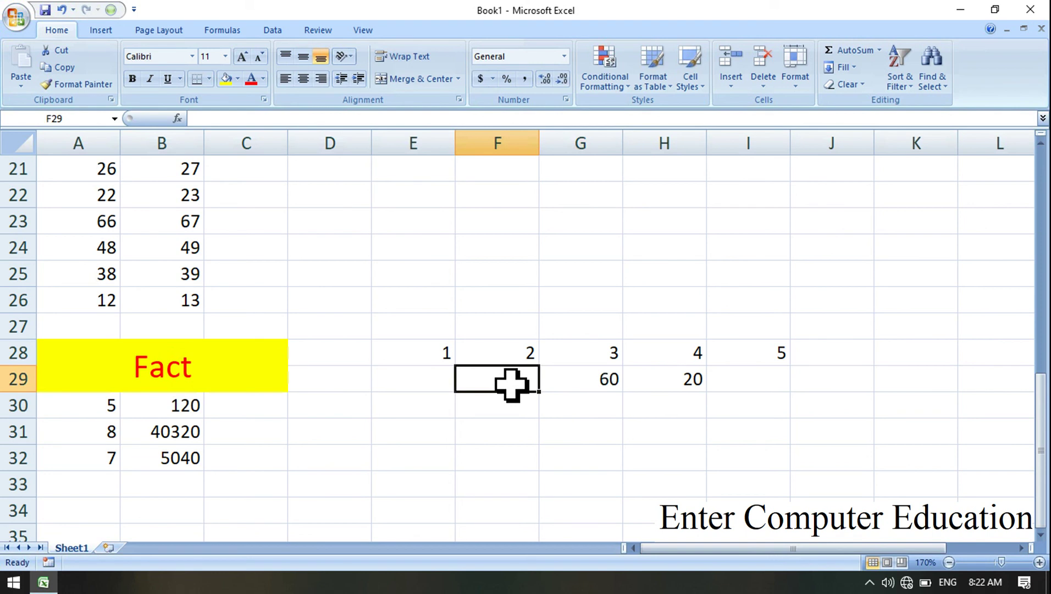
pyautogui.write('120')
pyautogui.press('Return')
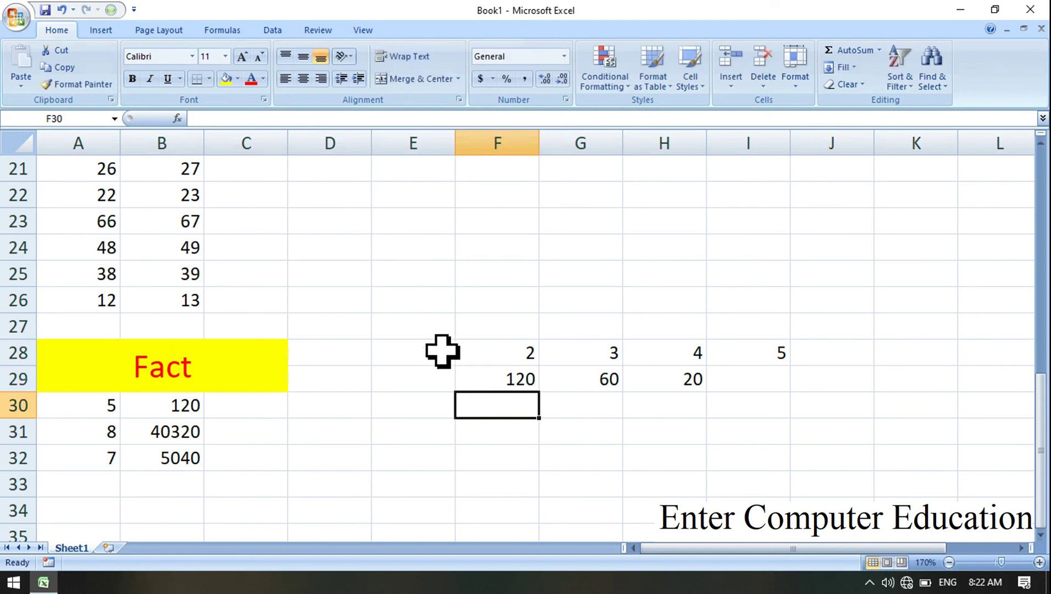
pyautogui.click(430, 385)
pyautogui.write('120')
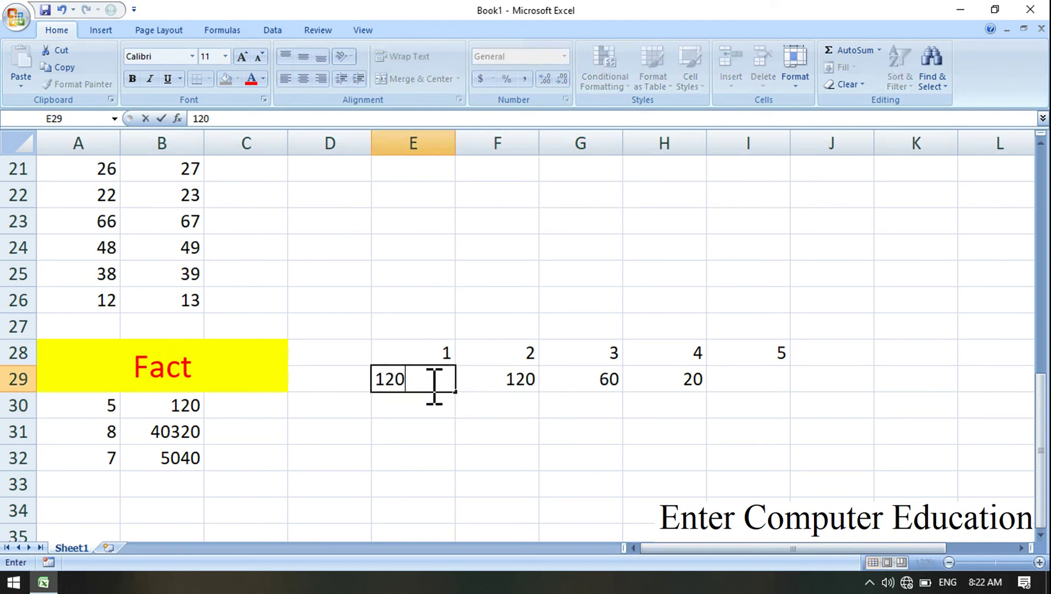
pyautogui.press('Return')
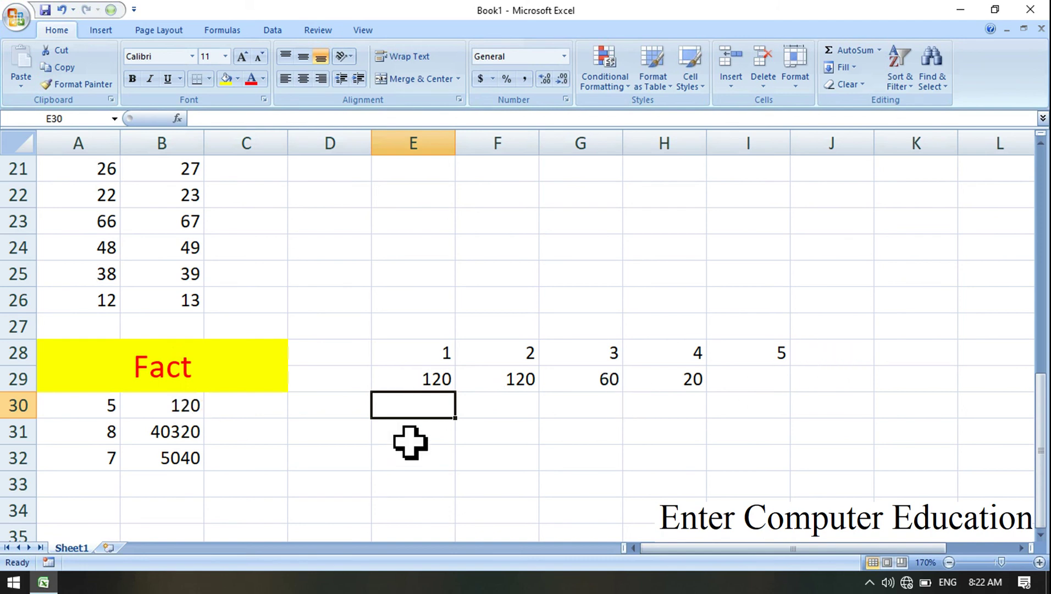
pyautogui.moveTo(439, 352); pyautogui.dragTo(648, 375)
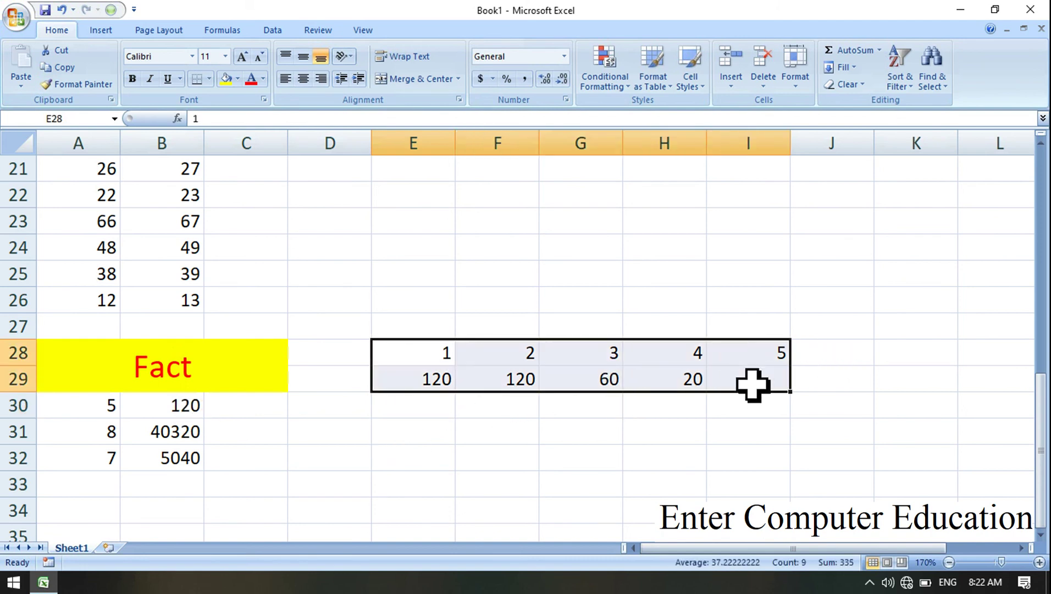
pyautogui.click(473, 428)
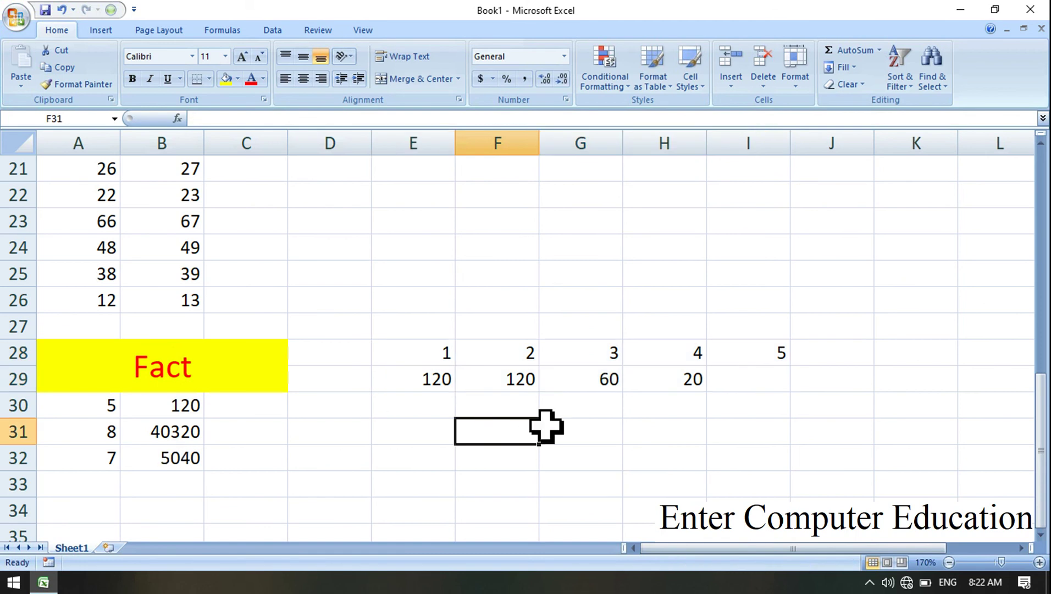
# Enter the numbers 1, 2, 3, 4 and 5 across cells E31 to I31 below the first factorial illustration
pyautogui.click(408, 437)
pyautogui.write('1')
pyautogui.press('Tab')
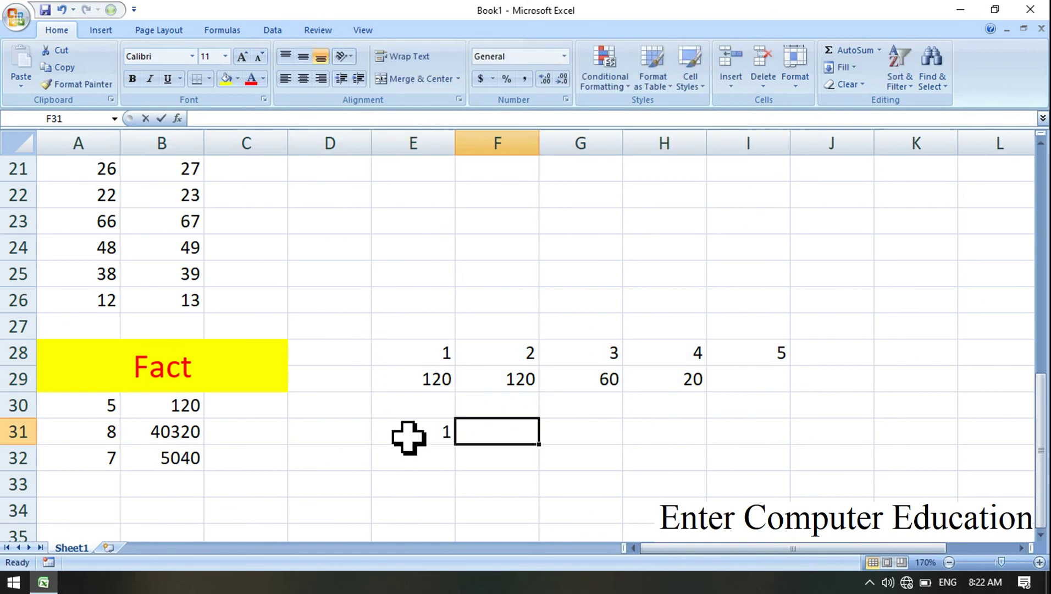
pyautogui.write('2')
pyautogui.press('Tab')
pyautogui.write('3')
pyautogui.press('Tab')
pyautogui.write('4')
pyautogui.press('Tab')
pyautogui.write('5')
pyautogui.press('Tab')
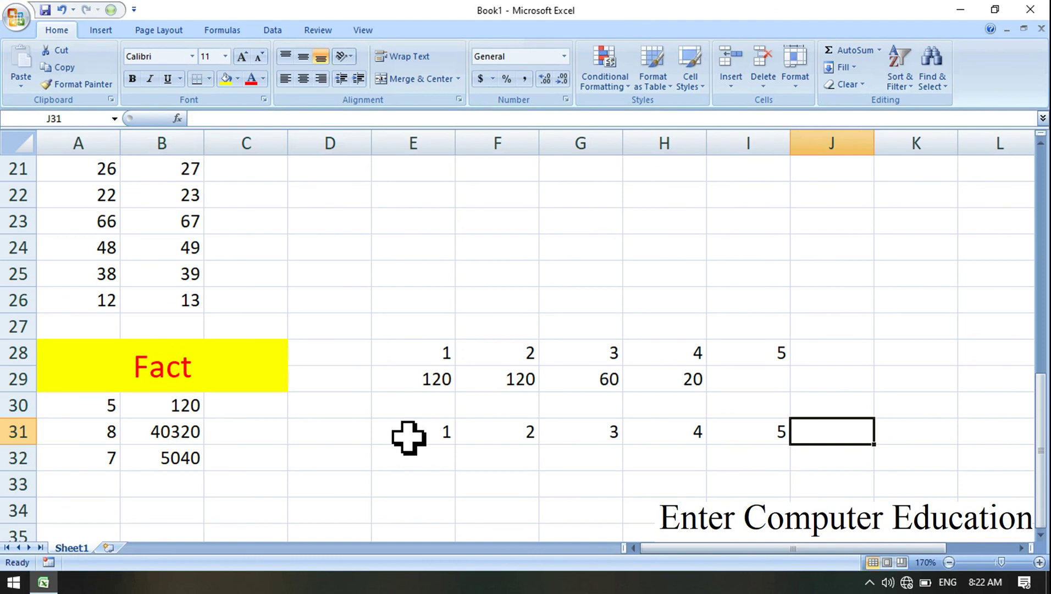
# Continue the number row with 6, 7 and 8 in cells J31 to L31
pyautogui.write('6')
pyautogui.press('Tab')
pyautogui.write('7')
pyautogui.press('Tab')
pyautogui.write('8')
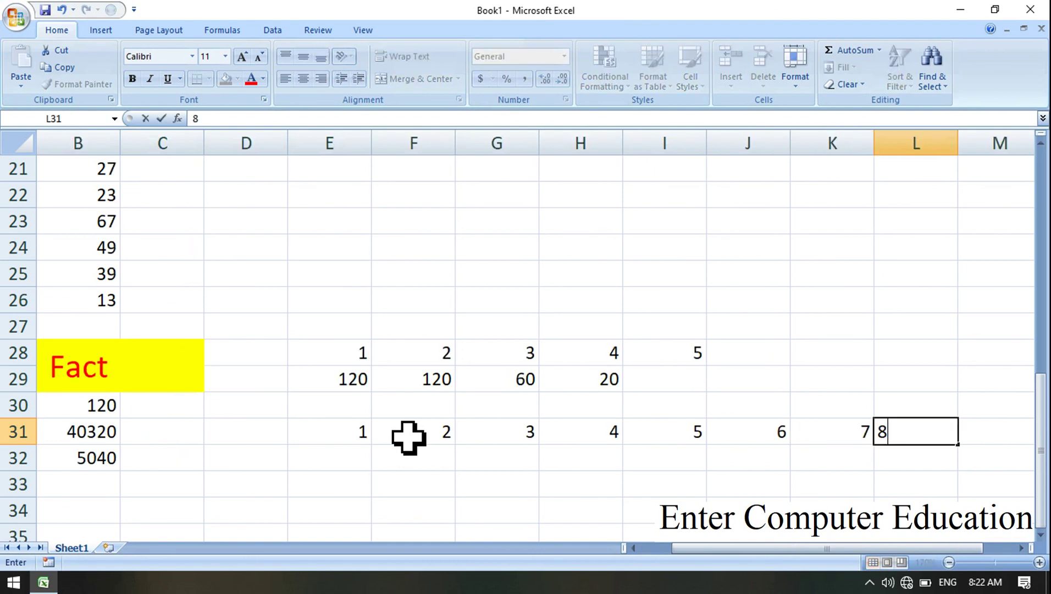
pyautogui.rightClick(710, 482)
pyautogui.click(651, 547)
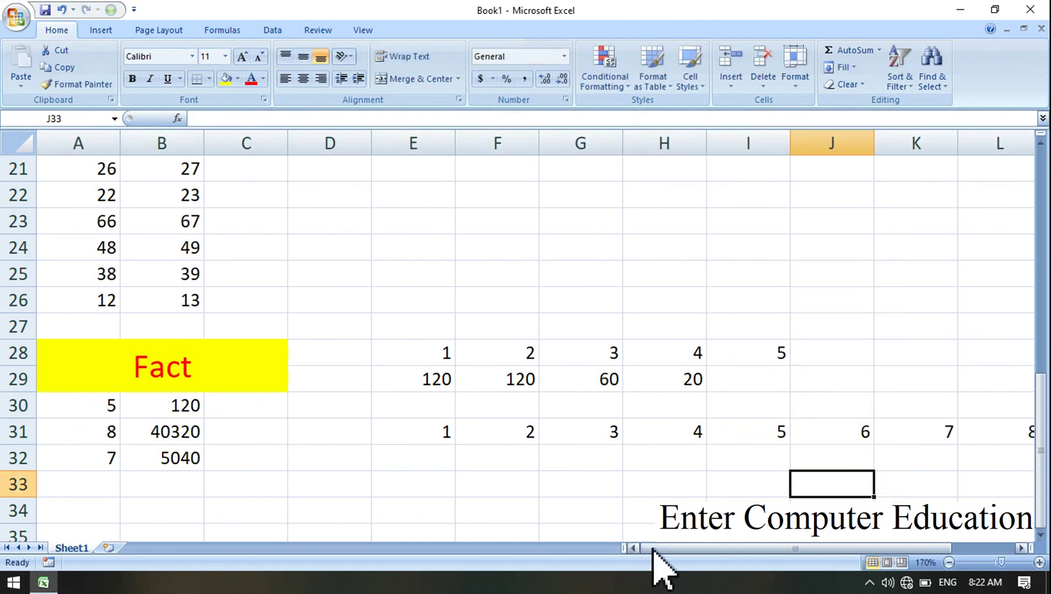
# Narrow column J slightly so the whole row of factors through column L fits in view
pyautogui.moveTo(874, 143); pyautogui.dragTo(854, 144)
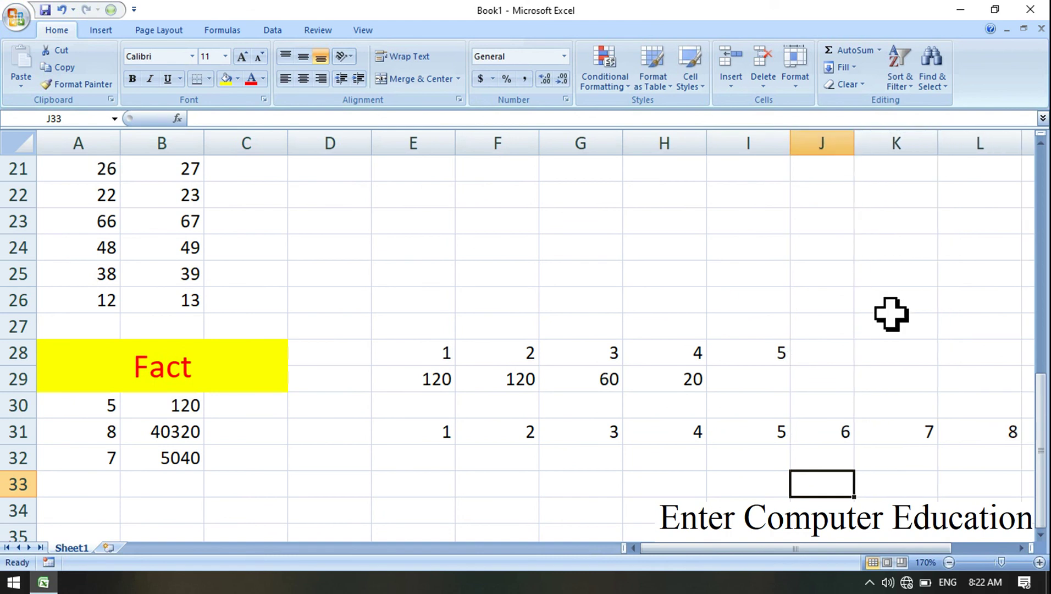
pyautogui.click(996, 459)
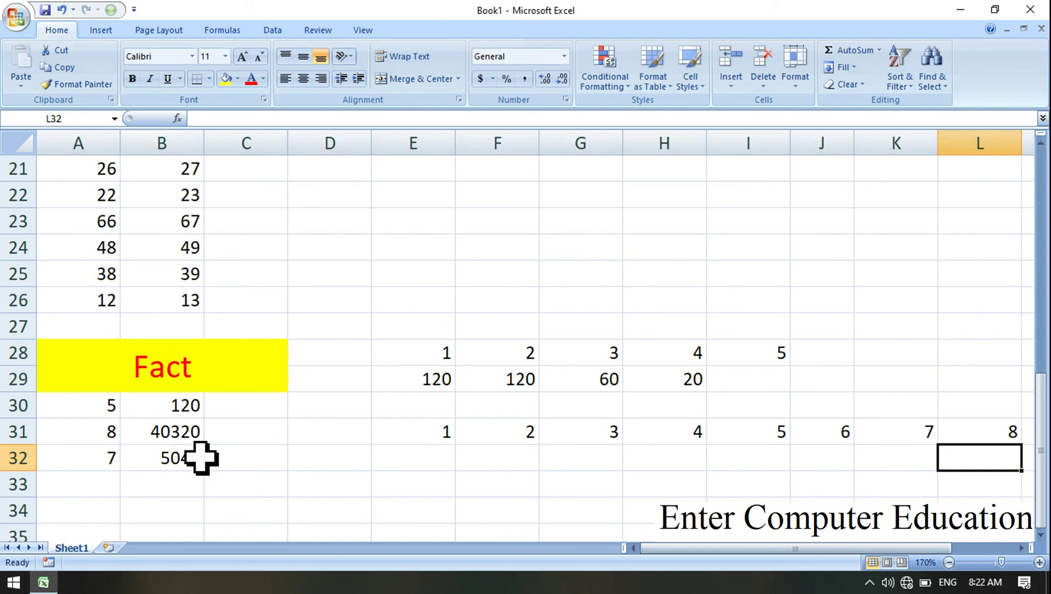
pyautogui.click(599, 519)
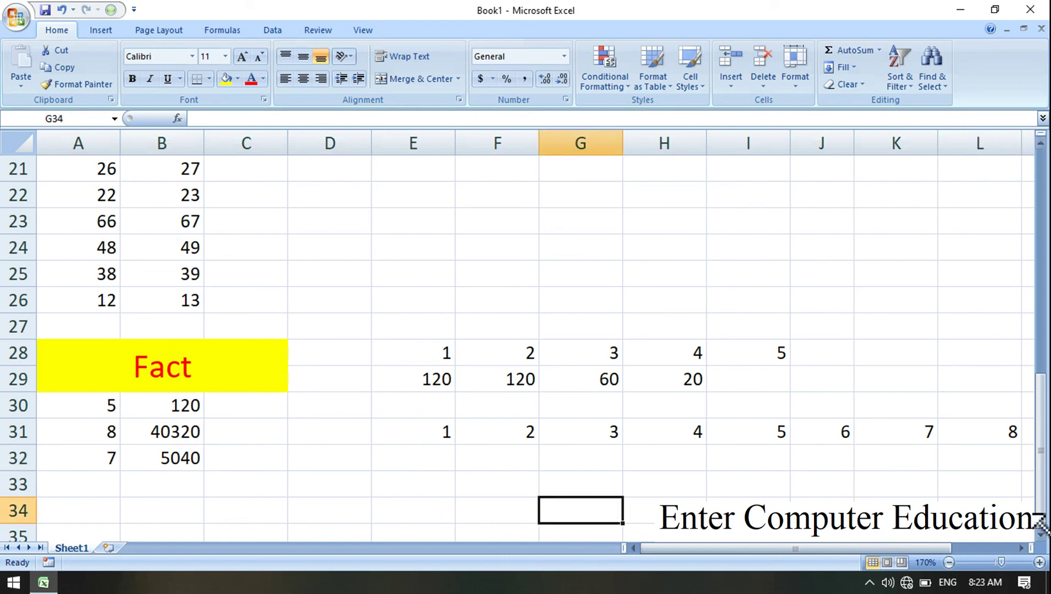
# Merge and center cells A36 to C37 below the factorial section and enter the heading Int
pyautogui.click(1040, 535)
pyautogui.click(1040, 535)
pyautogui.click(1041, 534)
pyautogui.click(1041, 534)
pyautogui.click(1040, 534)
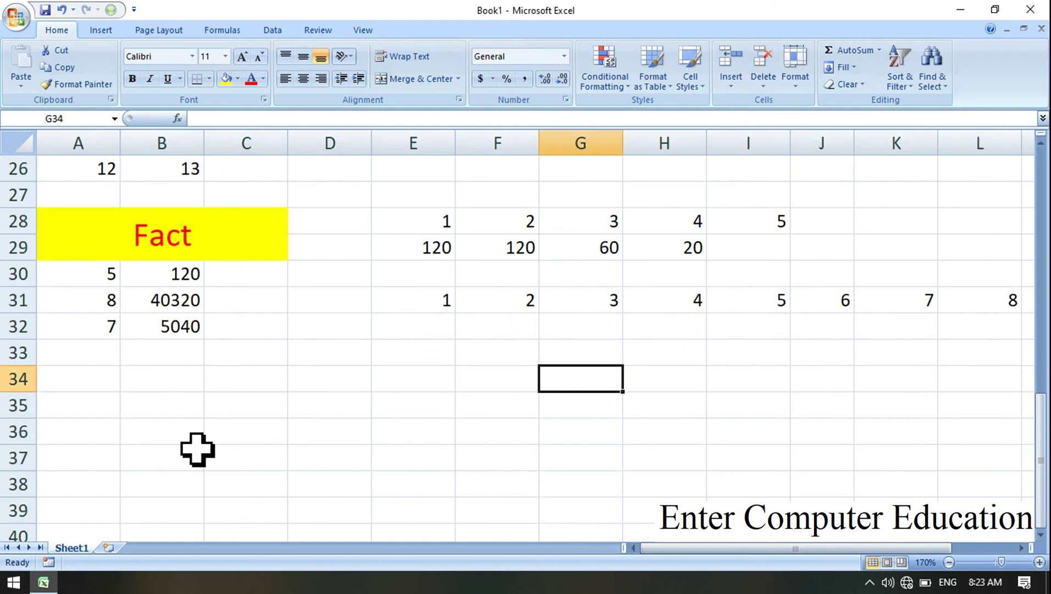
pyautogui.moveTo(96, 426); pyautogui.dragTo(236, 453)
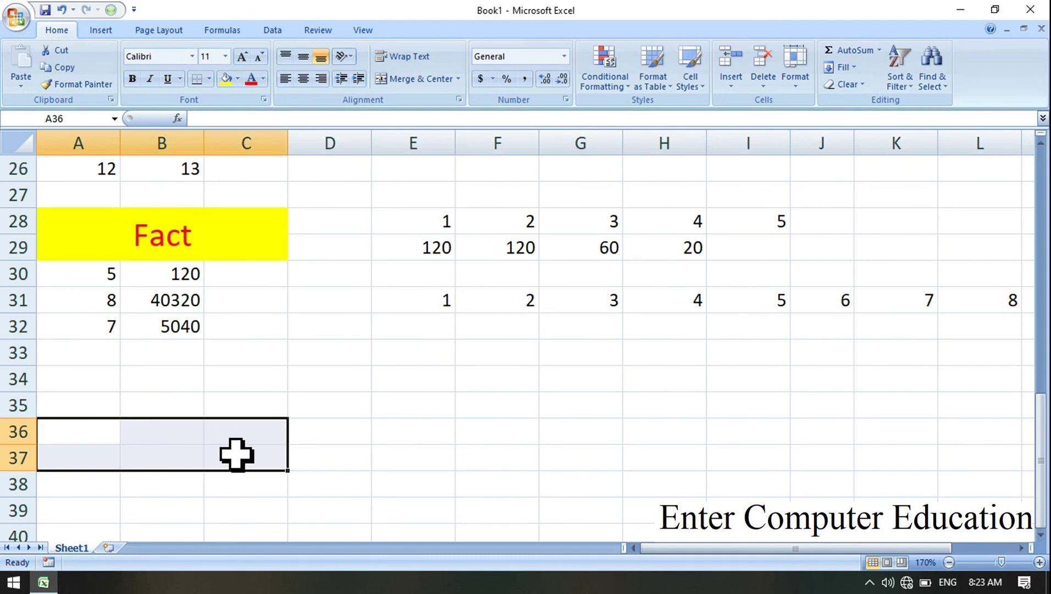
pyautogui.click(423, 80)
pyautogui.write('Int')
pyautogui.press('Return')
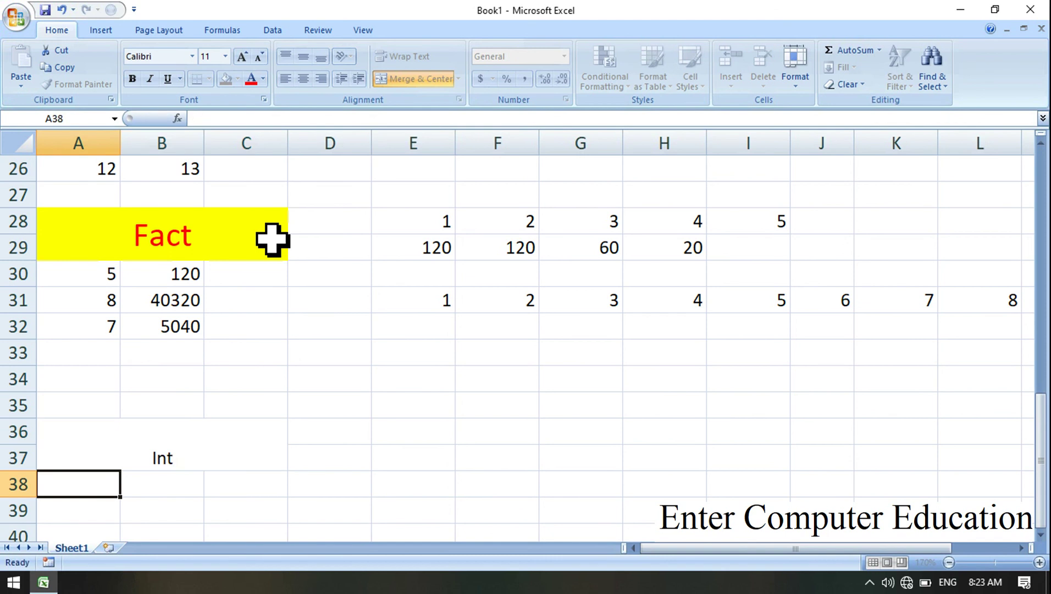
# Format the Int heading with middle alignment, yellow fill, red text and font size 20
pyautogui.click(206, 433)
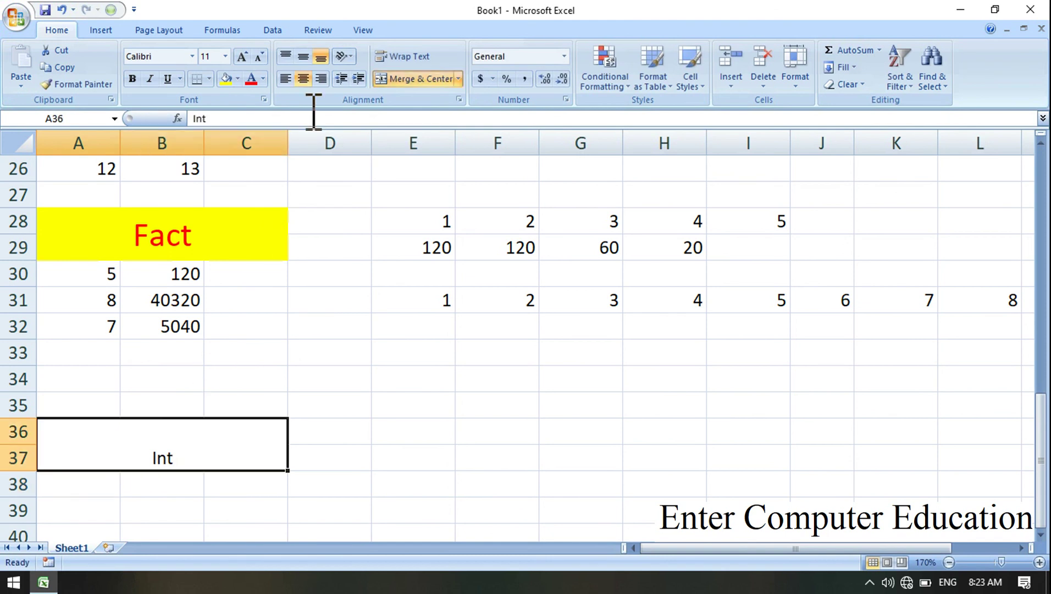
pyautogui.click(303, 56)
pyautogui.click(226, 78)
pyautogui.click(256, 80)
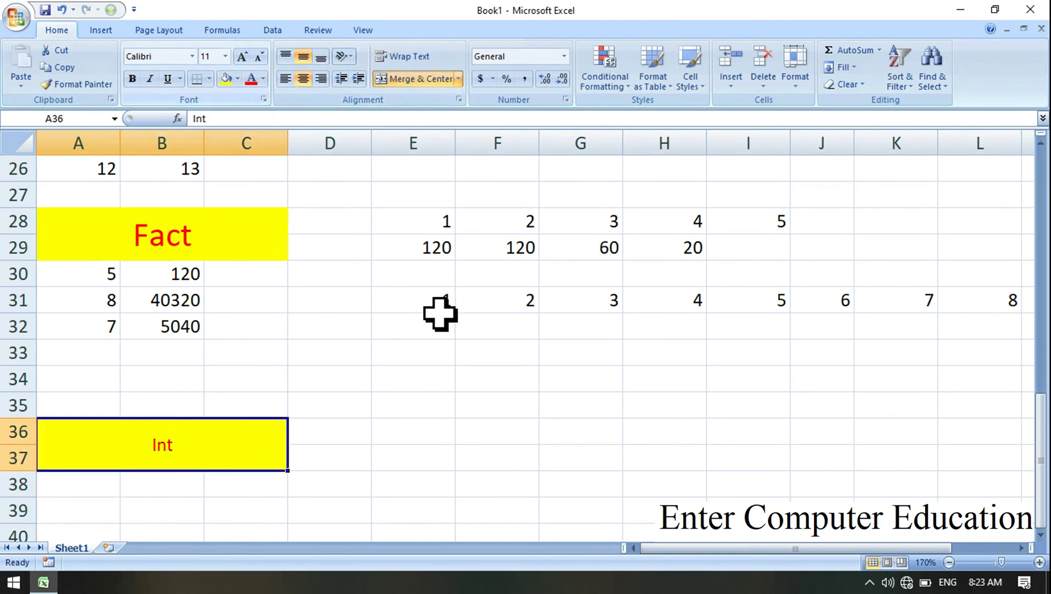
pyautogui.click(241, 55)
pyautogui.click(241, 56)
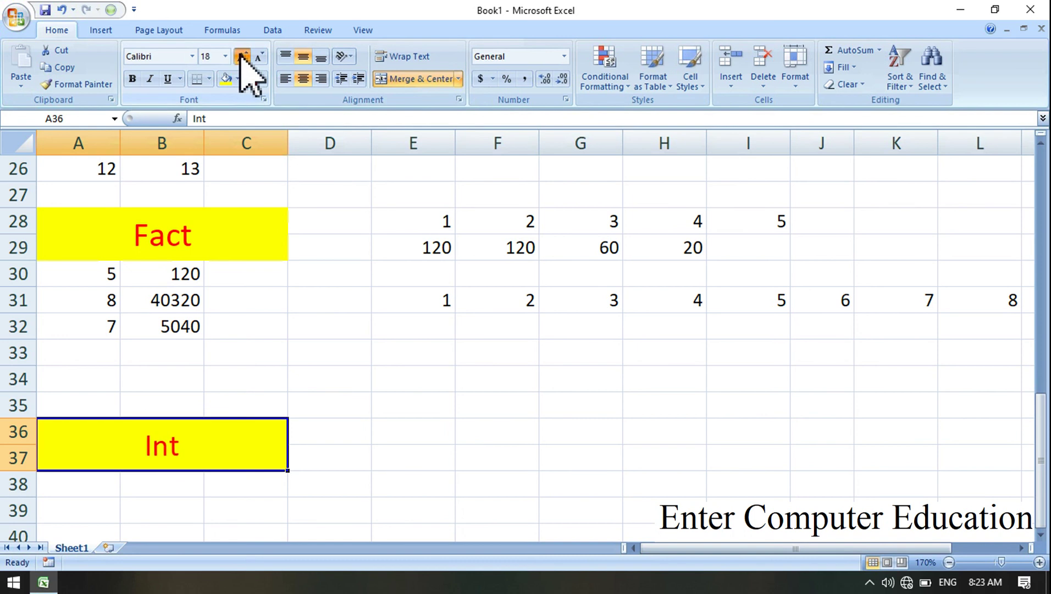
pyautogui.click(241, 56)
pyautogui.click(240, 55)
pyautogui.click(241, 55)
# Enter the decimal numbers 54.366, 198.755, 10.46, 584.32 and 158.96 in cells A38 to A42
pyautogui.click(1040, 534)
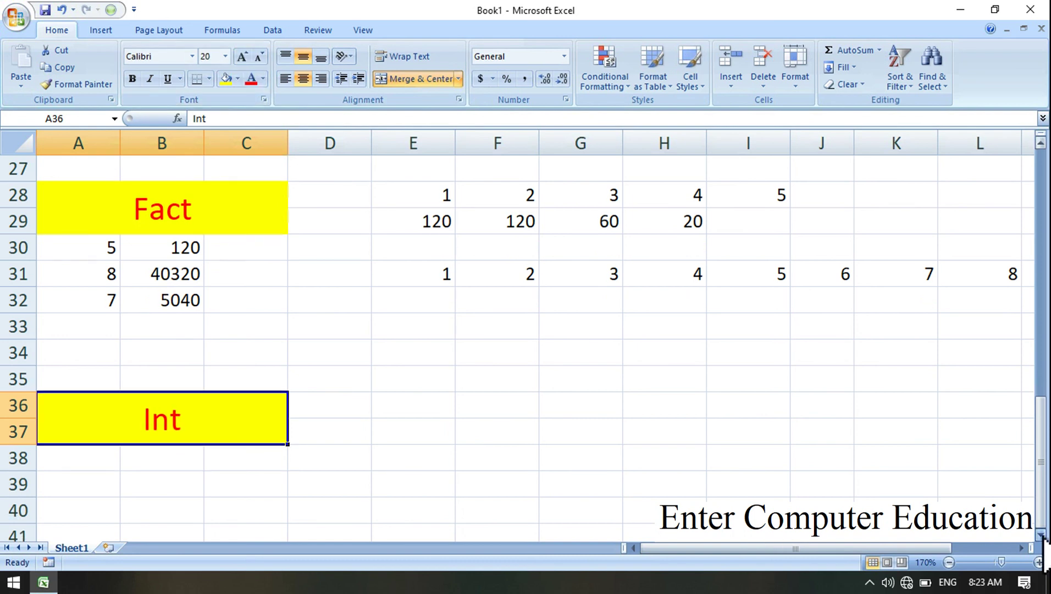
pyautogui.click(1040, 534)
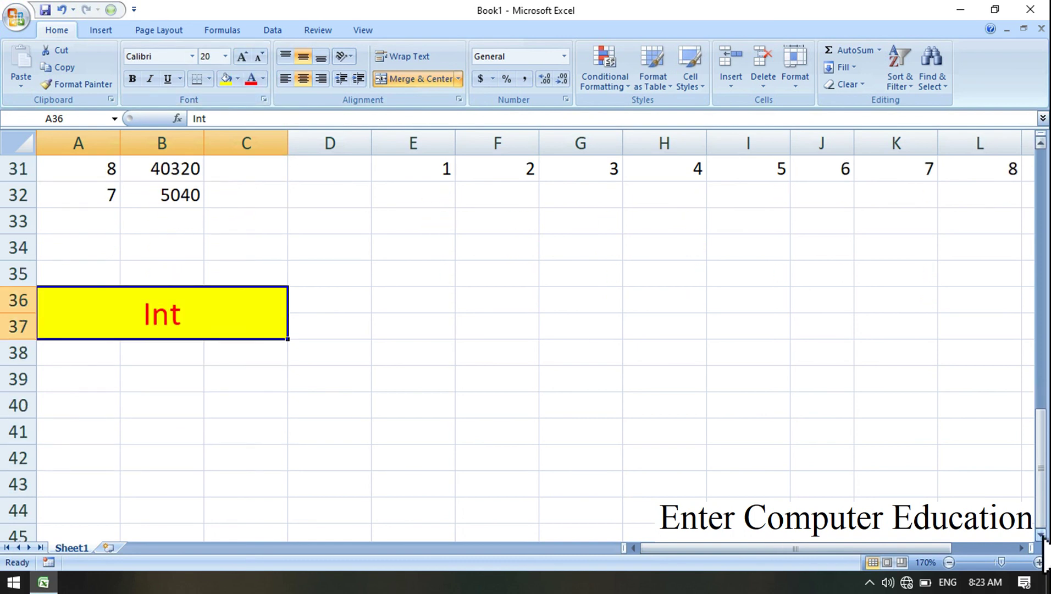
pyautogui.click(111, 361)
pyautogui.write('54.366')
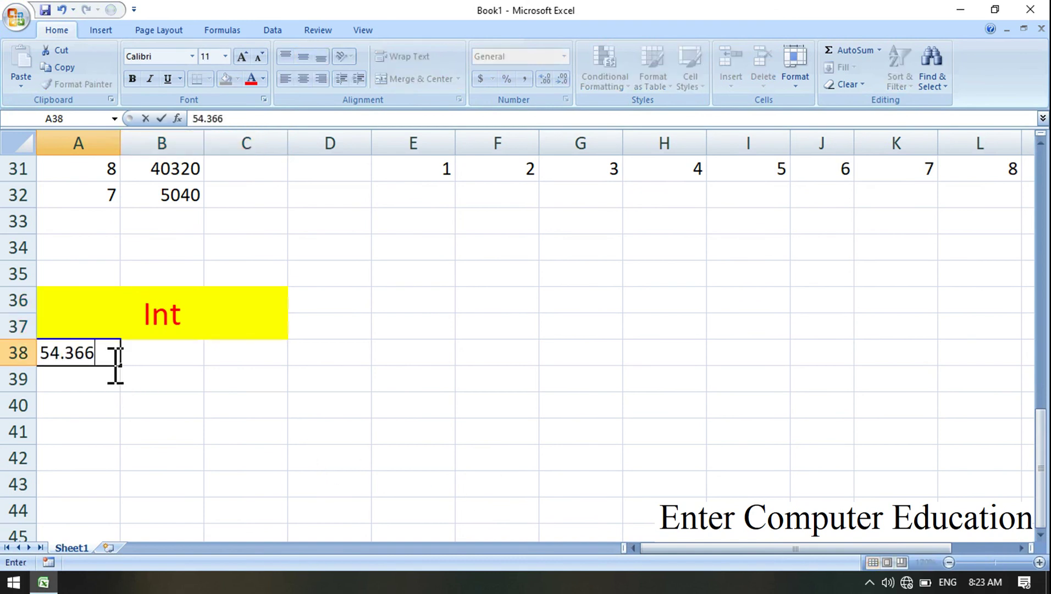
pyautogui.press('Return')
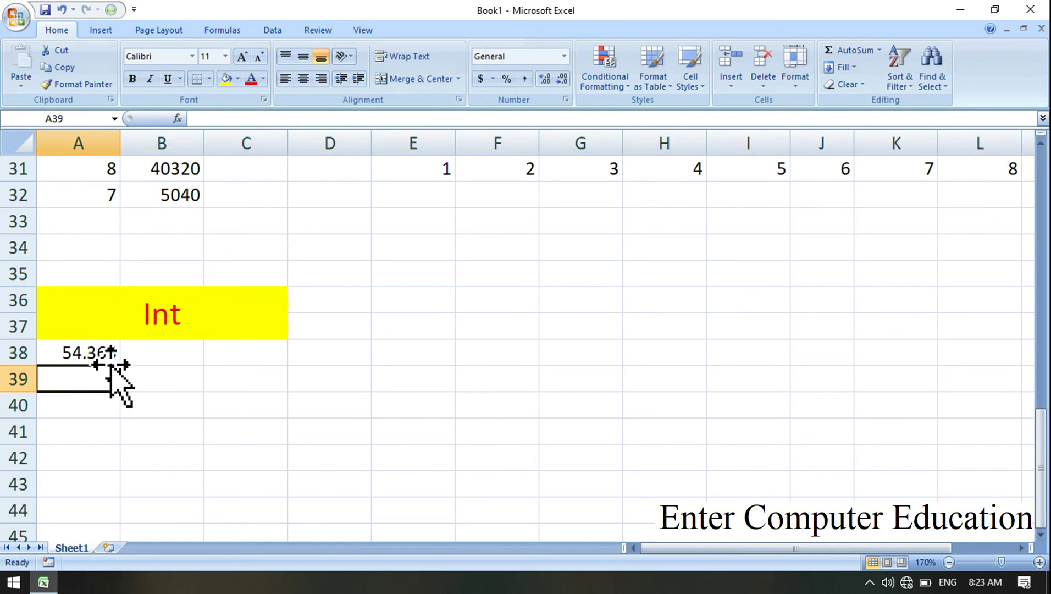
pyautogui.write('198.755')
pyautogui.press('Return')
pyautogui.write('1')
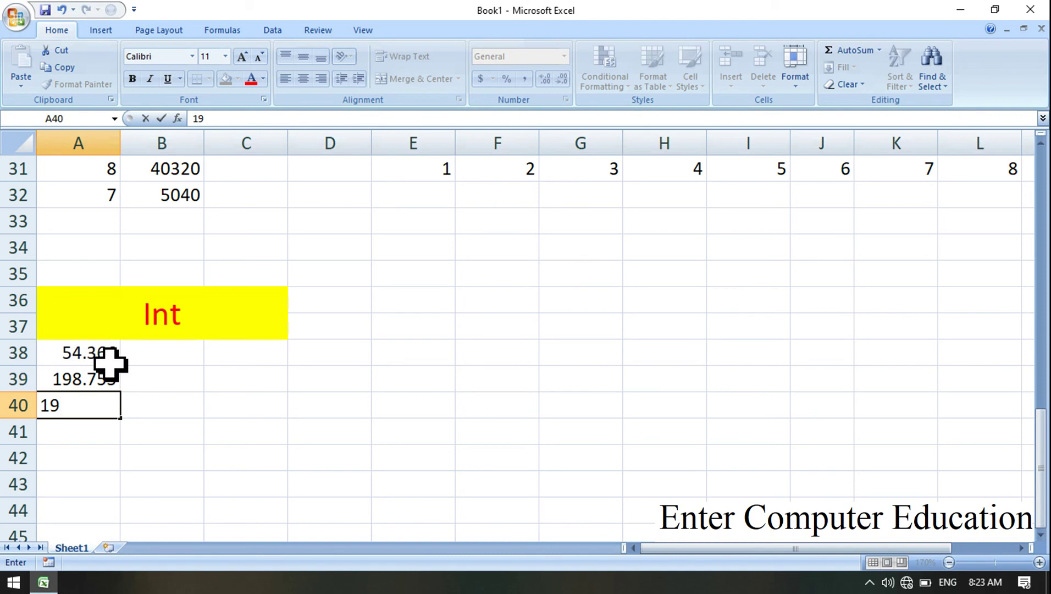
pyautogui.write('0.46')
pyautogui.press('Return')
pyautogui.write('584')
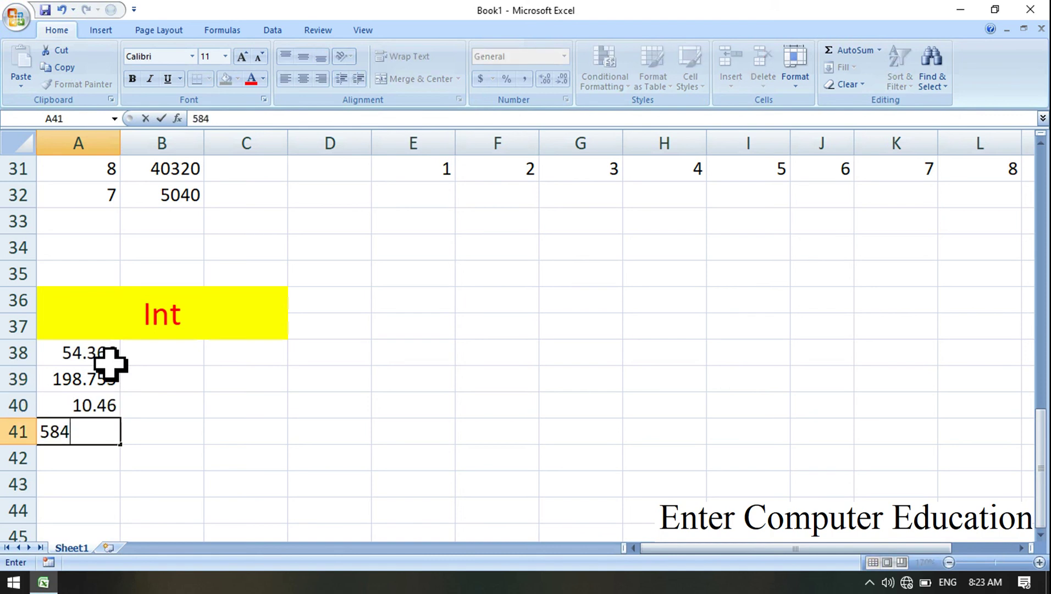
pyautogui.press('Return')
pyautogui.write('15')
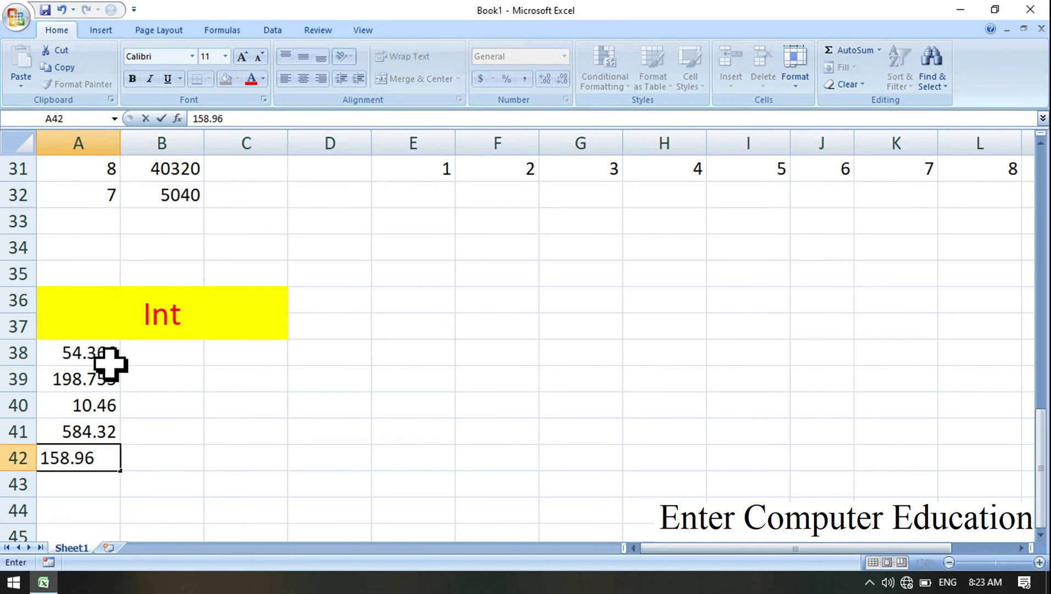
pyautogui.write('8.96')
pyautogui.press('Return')
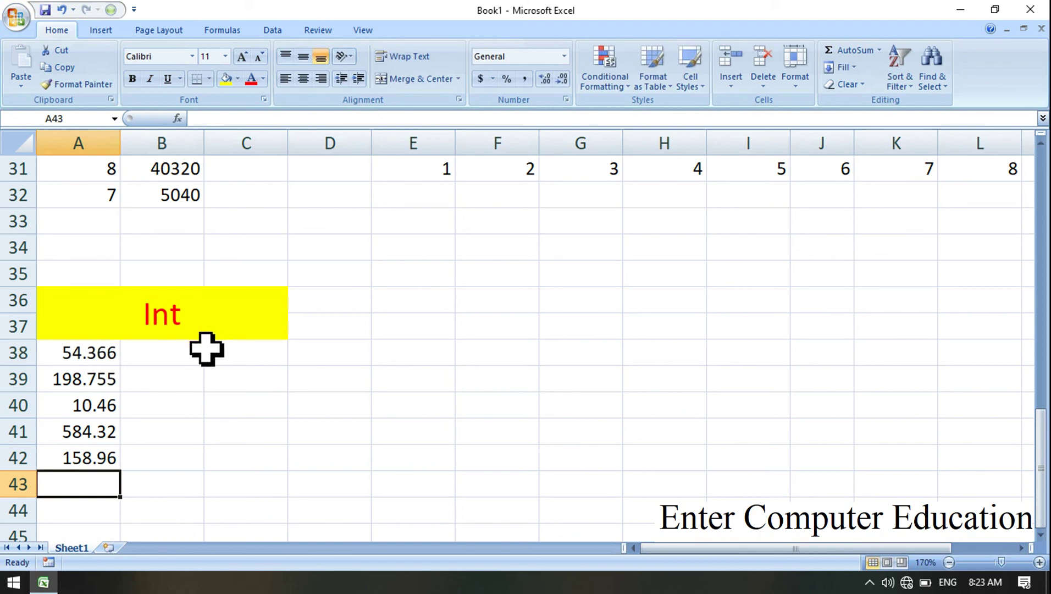
# Enter the formula =INT(A38) in cell B38
pyautogui.click(184, 361)
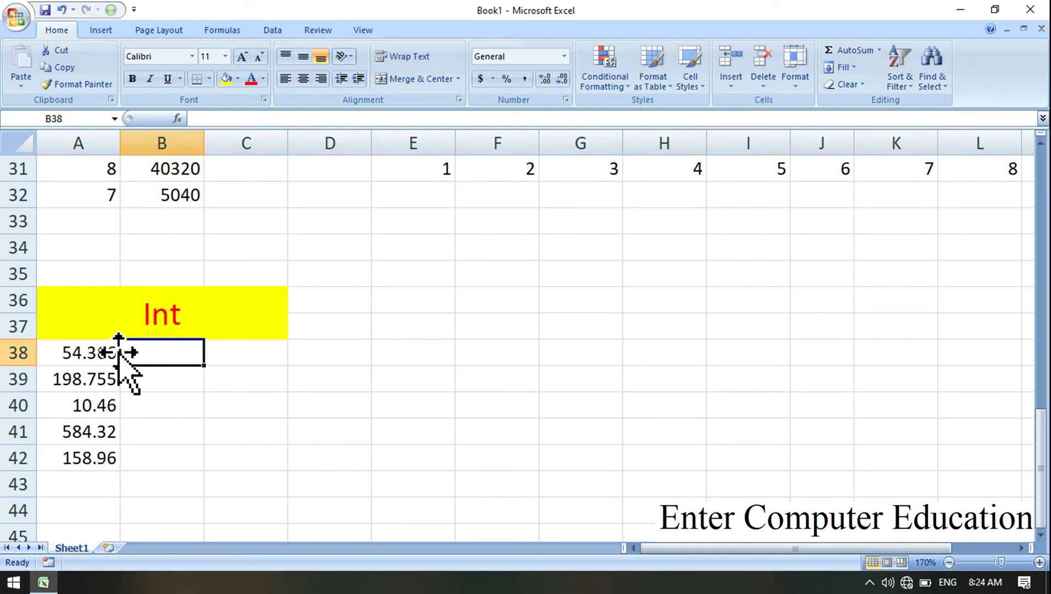
pyautogui.write('=')
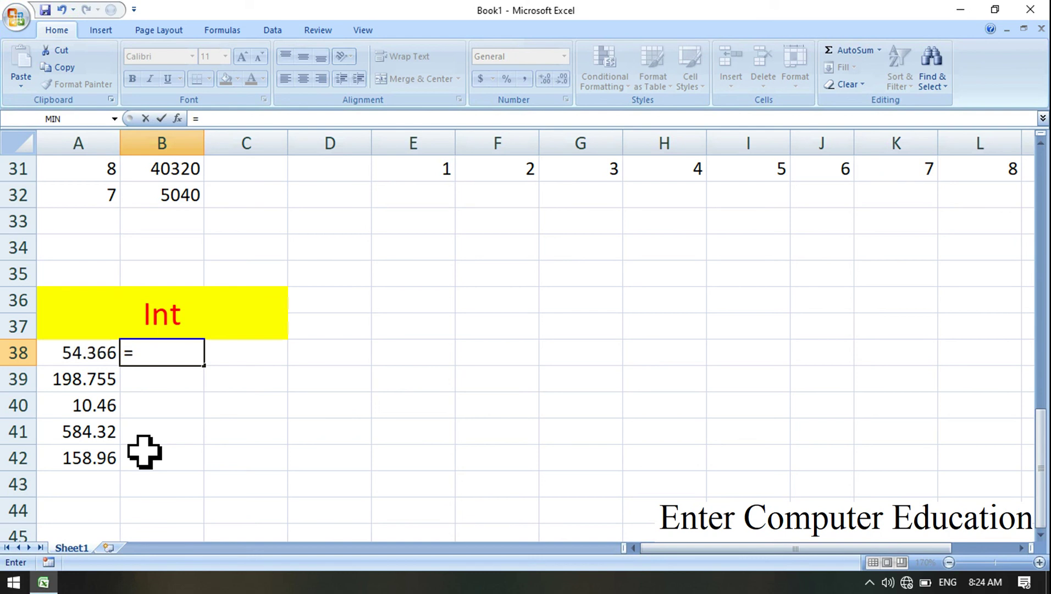
pyautogui.write('int')
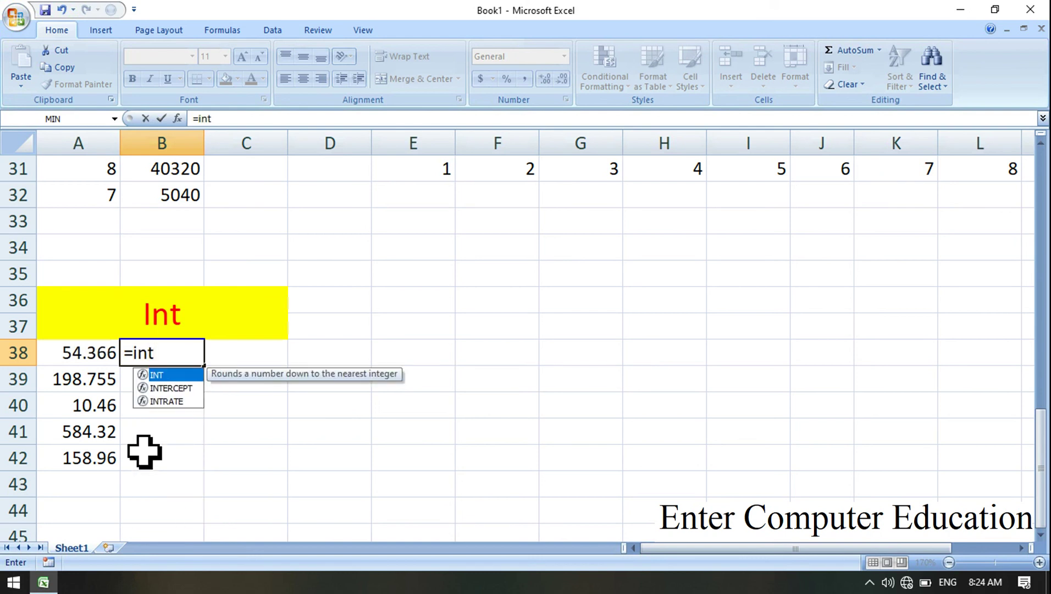
pyautogui.write('(')
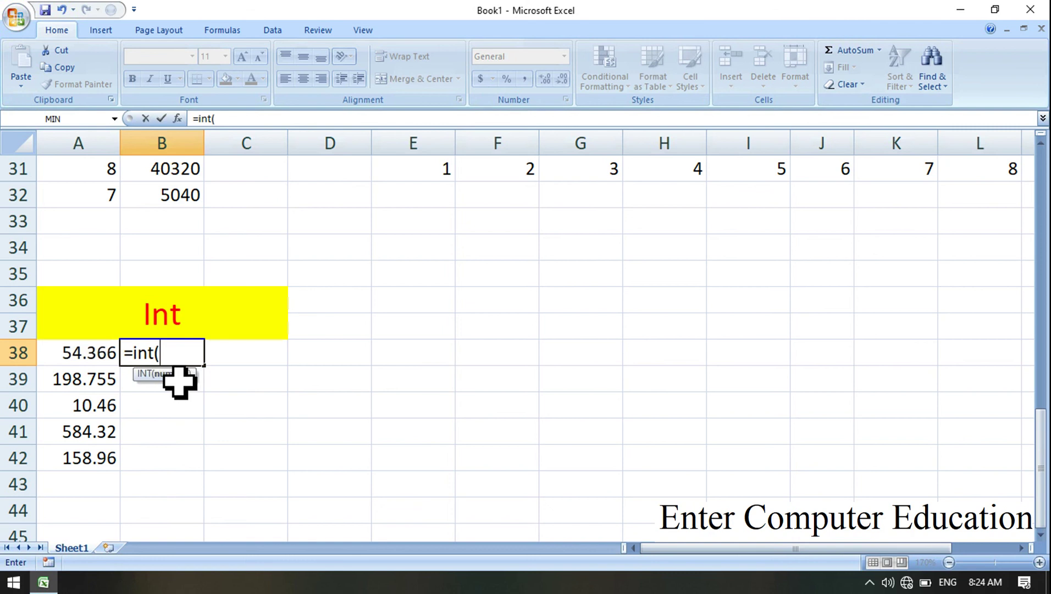
pyautogui.click(80, 351)
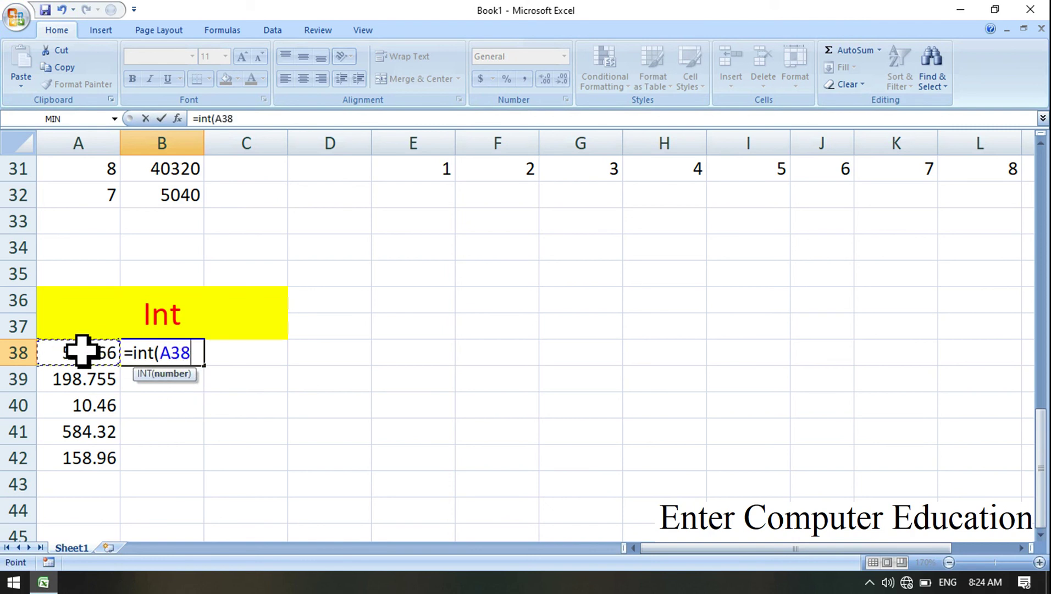
pyautogui.write(')')
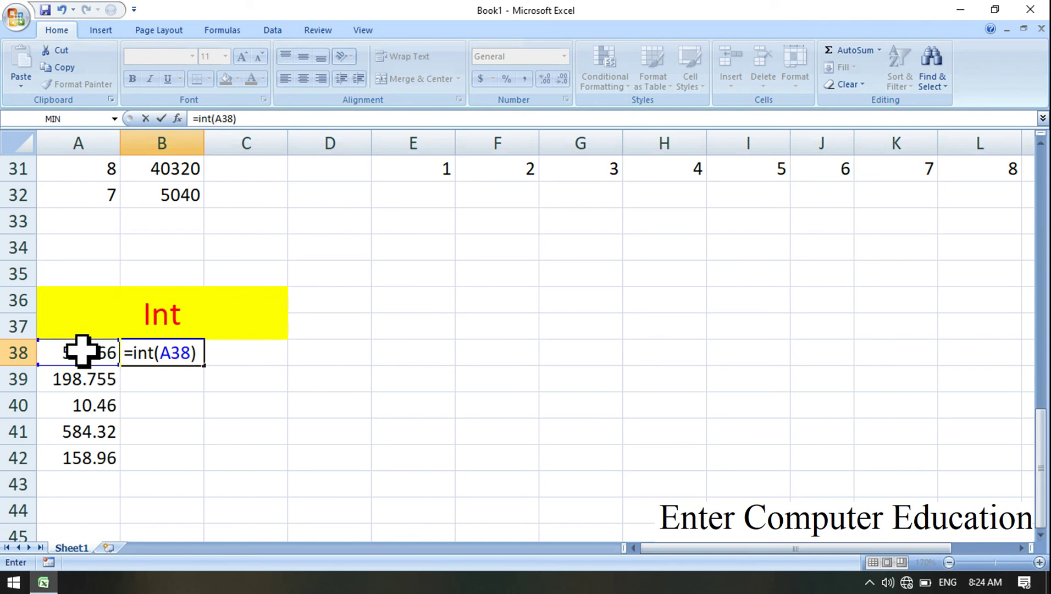
pyautogui.press('Return')
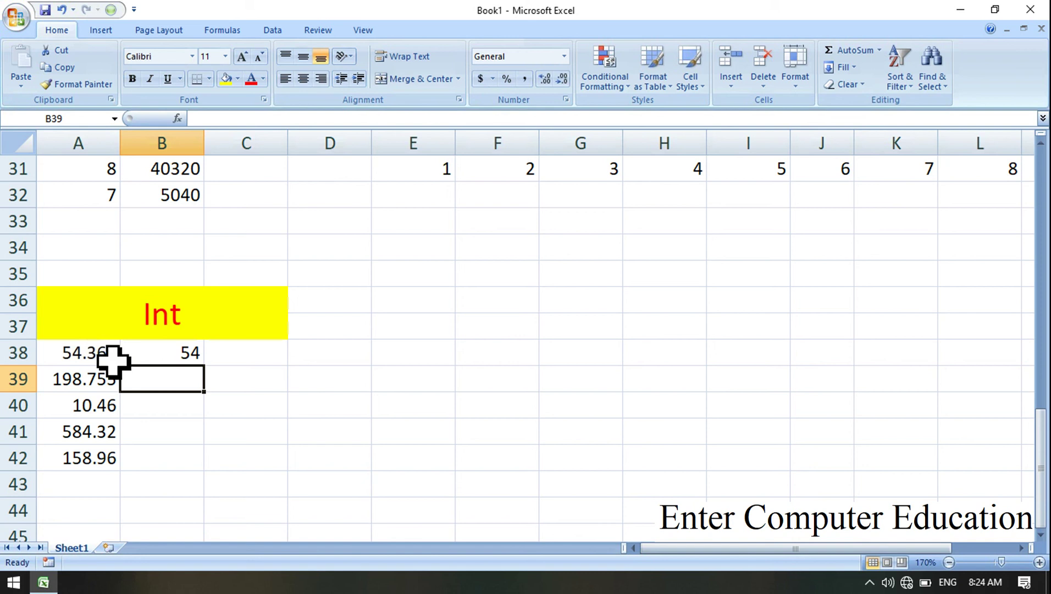
# Fill the INT formula from B38 down to B42 for the remaining decimal numbers
pyautogui.click(182, 357)
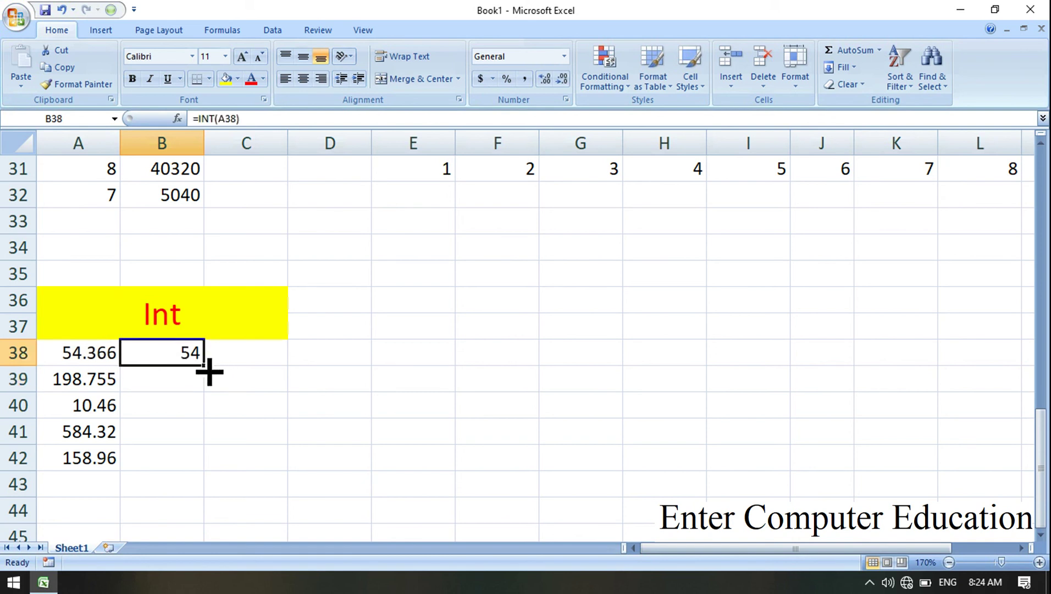
pyautogui.doubleClick(209, 373)
pyautogui.click(341, 409)
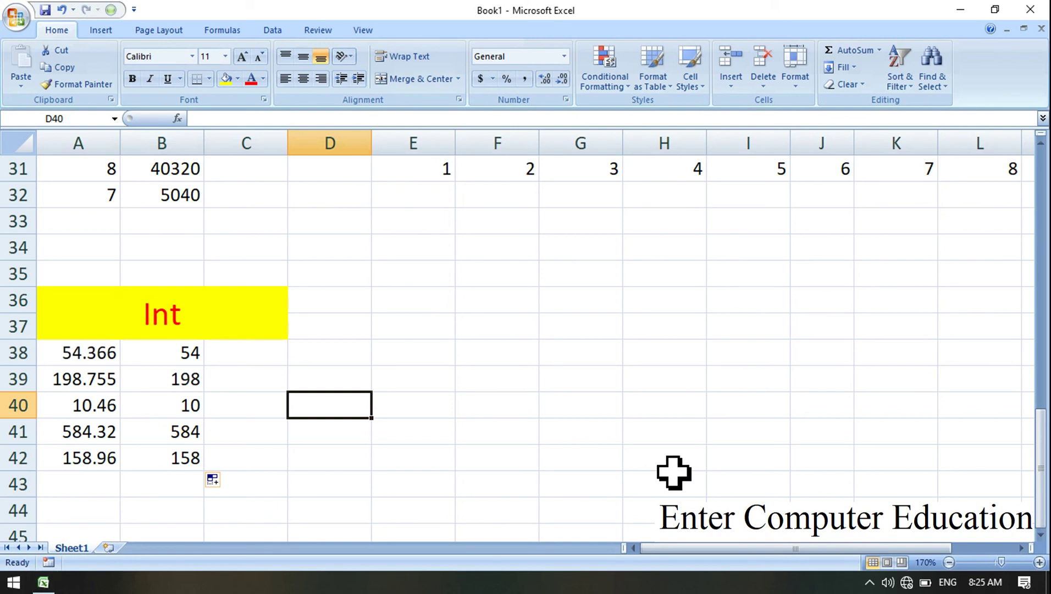
pyautogui.moveTo(1040, 503)
pyautogui.mouseDown()
pyautogui.moveTo(1040, 272)
pyautogui.moveTo(1040, 504)
pyautogui.mouseUp()
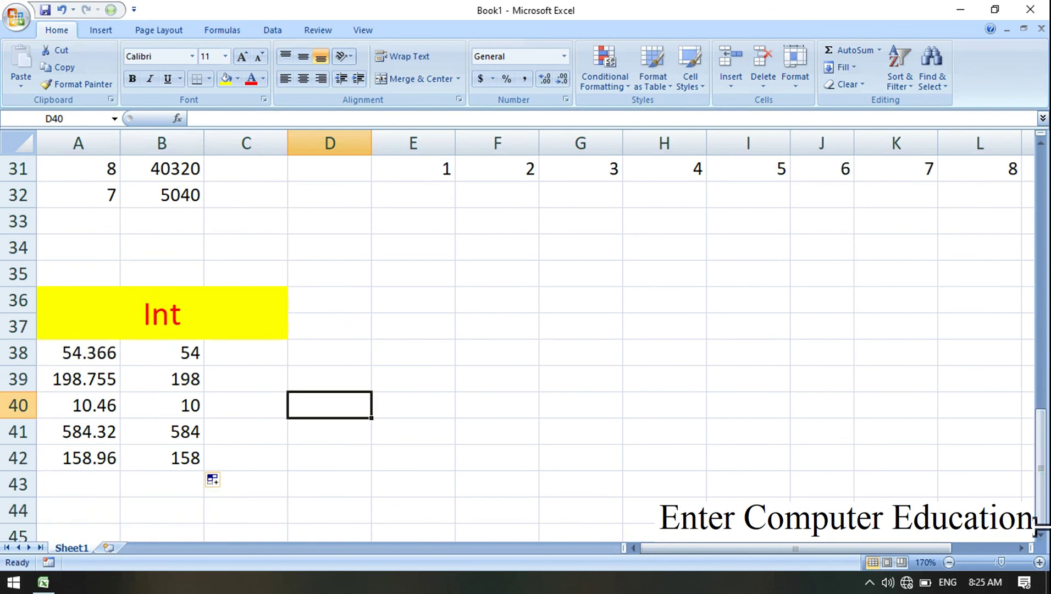